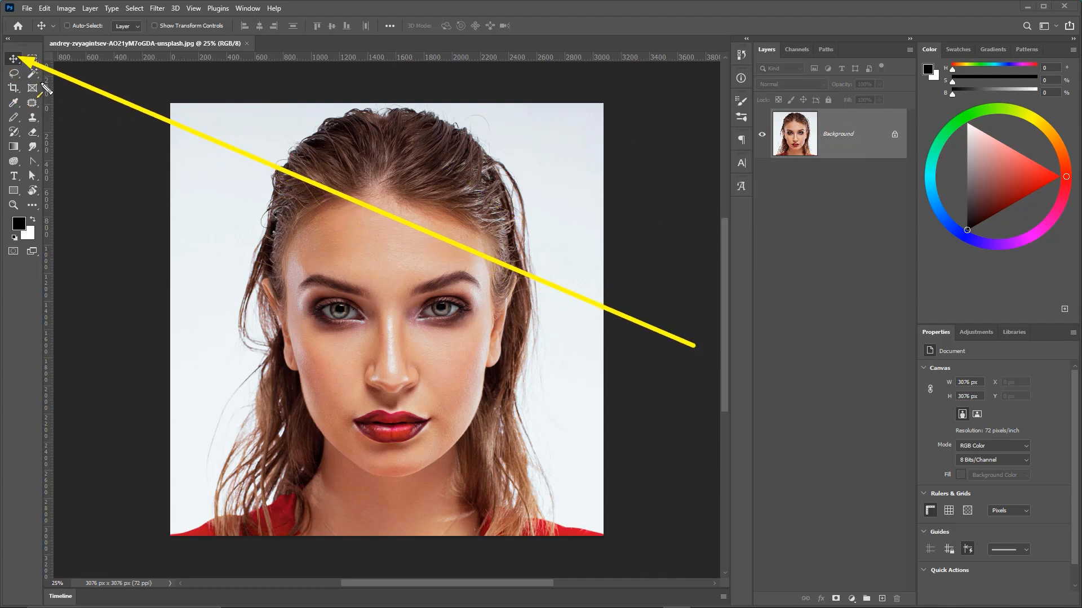
# Convert the locked Background layer into a normal layer named Layer 0.
pyautogui.moveTo(398, 284); pyautogui.dragTo(354, 134)
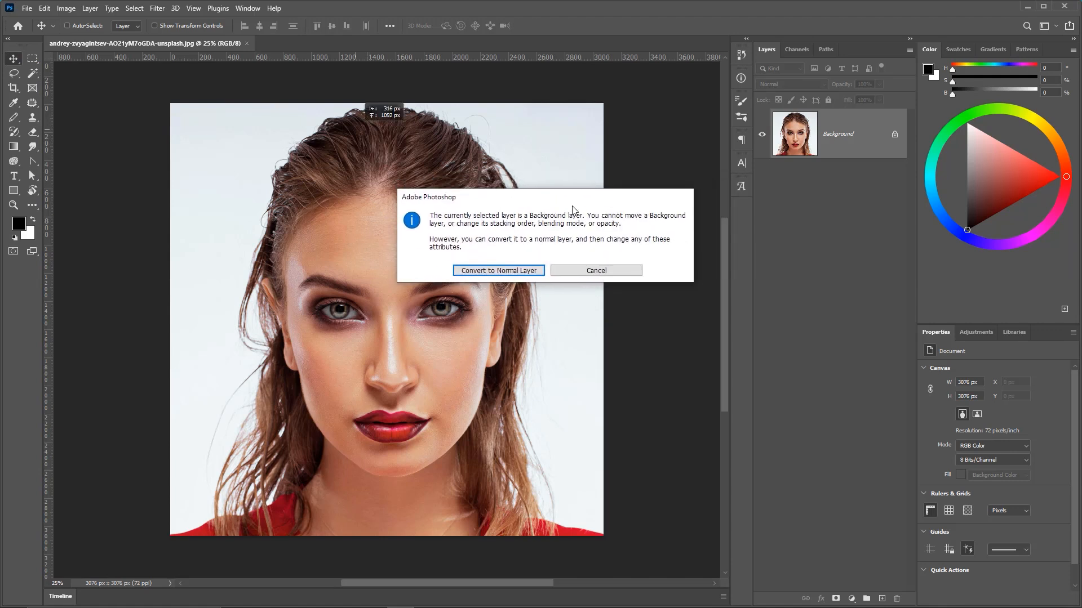
pyautogui.click(589, 272)
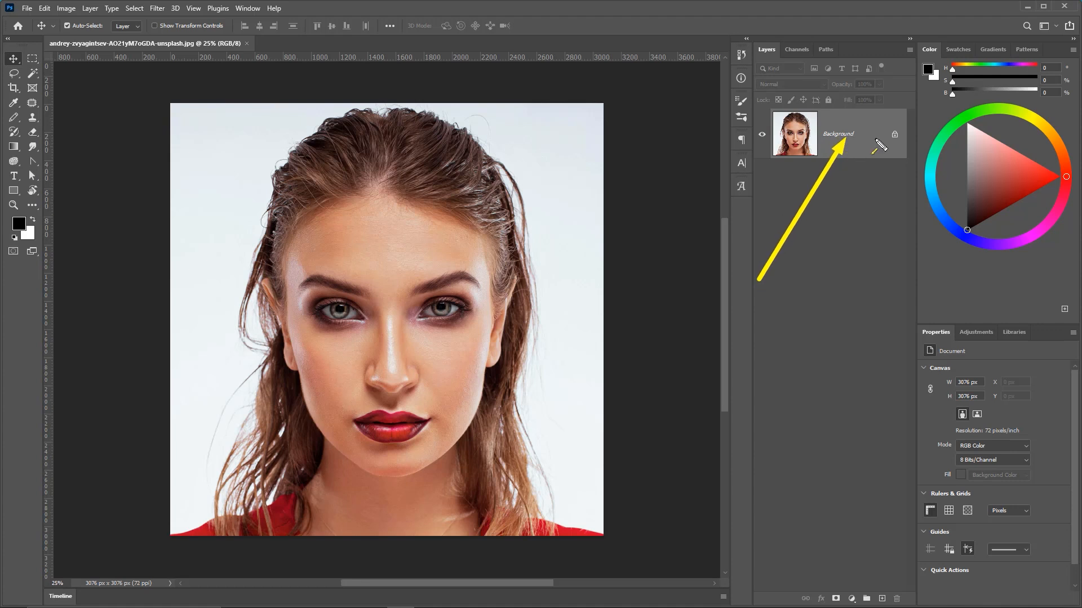
pyautogui.doubleClick(840, 140)
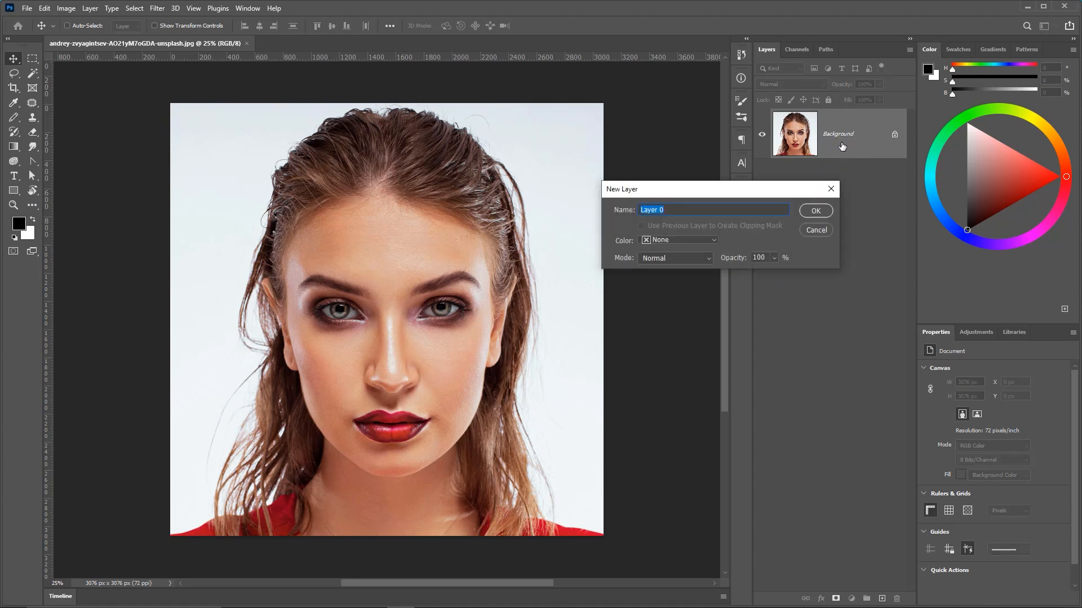
pyautogui.moveTo(725, 192); pyautogui.dragTo(737, 196)
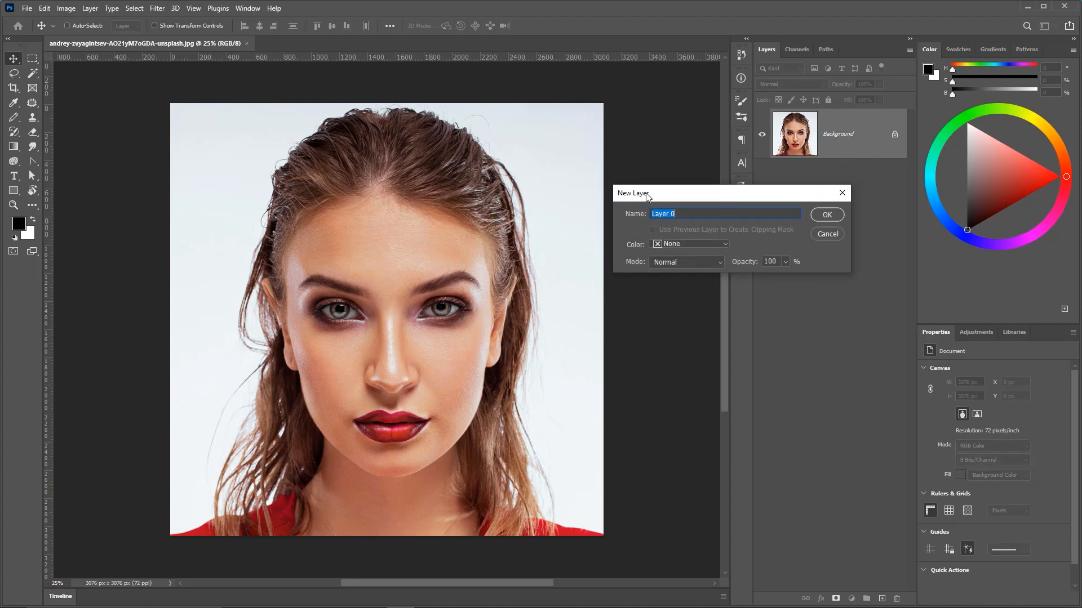
pyautogui.click(827, 215)
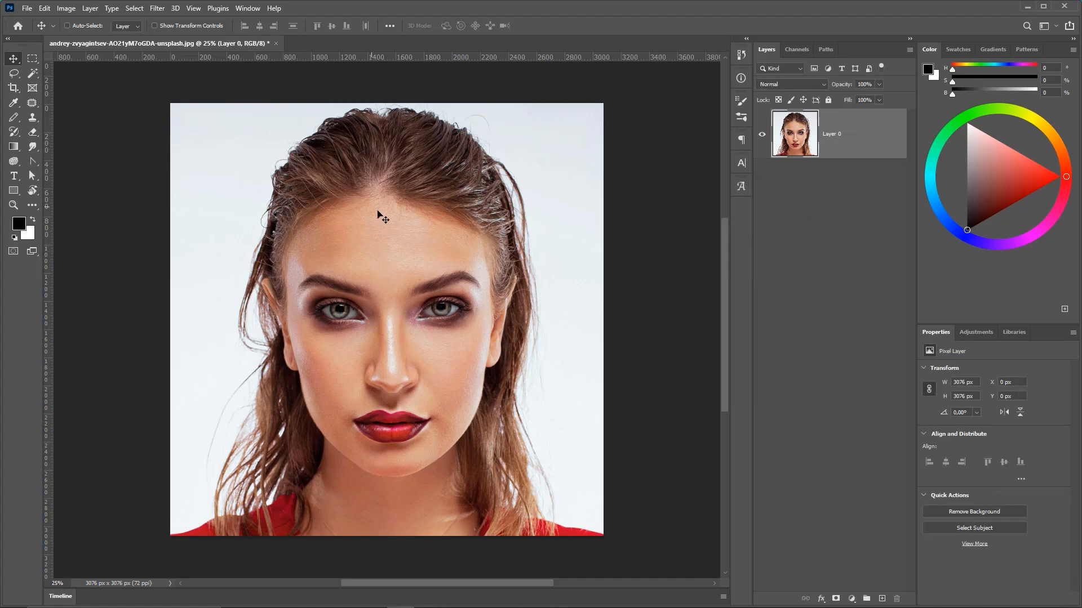
pyautogui.hotkey('ctrl', '2')
pyautogui.moveTo(379, 233); pyautogui.dragTo(384, 218)
pyautogui.moveTo(152, 210)
pyautogui.mouseDown()
pyautogui.moveTo(30, 49)
pyautogui.moveTo(93, 84)
pyautogui.mouseUp()
pyautogui.moveTo(353, 255)
pyautogui.mouseDown()
pyautogui.moveTo(338, 212)
pyautogui.moveTo(450, 279)
pyautogui.moveTo(392, 269)
pyautogui.mouseUp()
pyautogui.hotkey('ctrl', 'z')
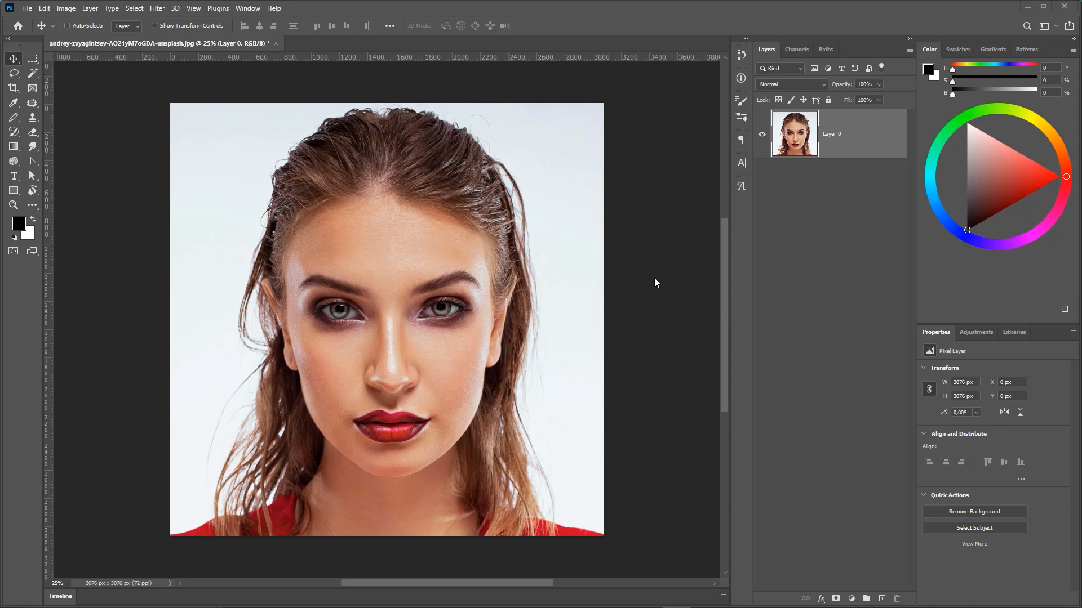
pyautogui.moveTo(557, 445); pyautogui.dragTo(777, 237)
pyautogui.moveTo(832, 210); pyautogui.dragTo(989, 77)
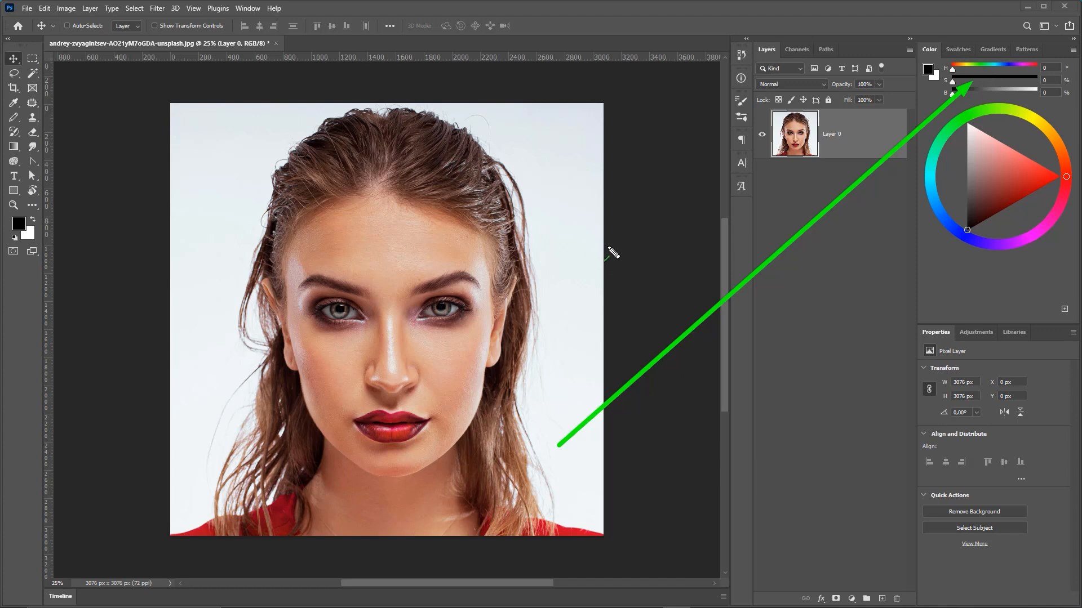
pyautogui.press('Escape')
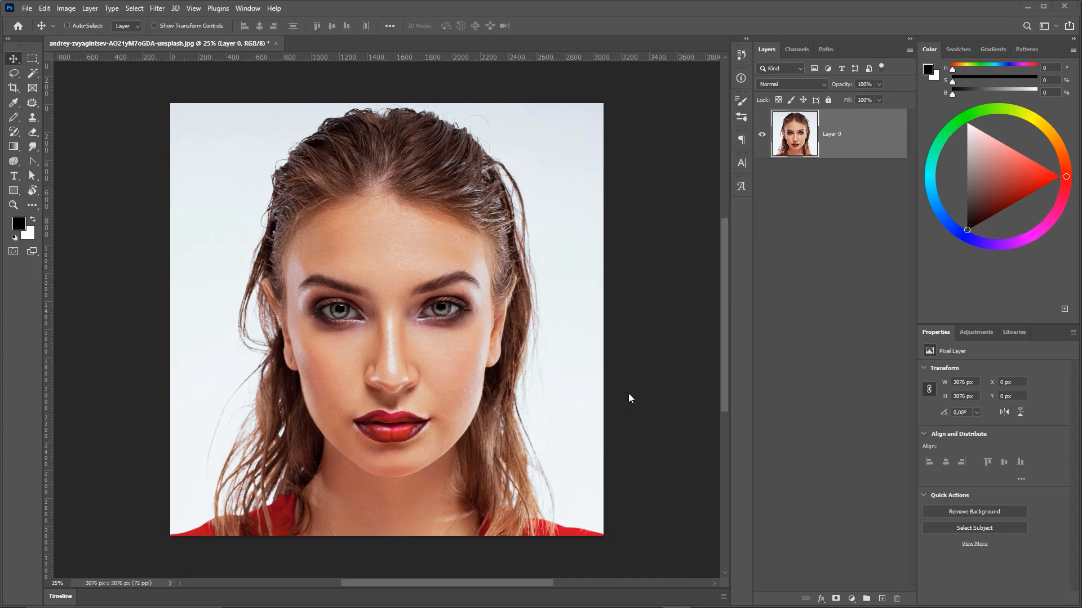
# Switch to File Explorer and browse the project folder containing the torn paper image.
pyautogui.moveTo(451, 607)
pyautogui.click(289, 597)
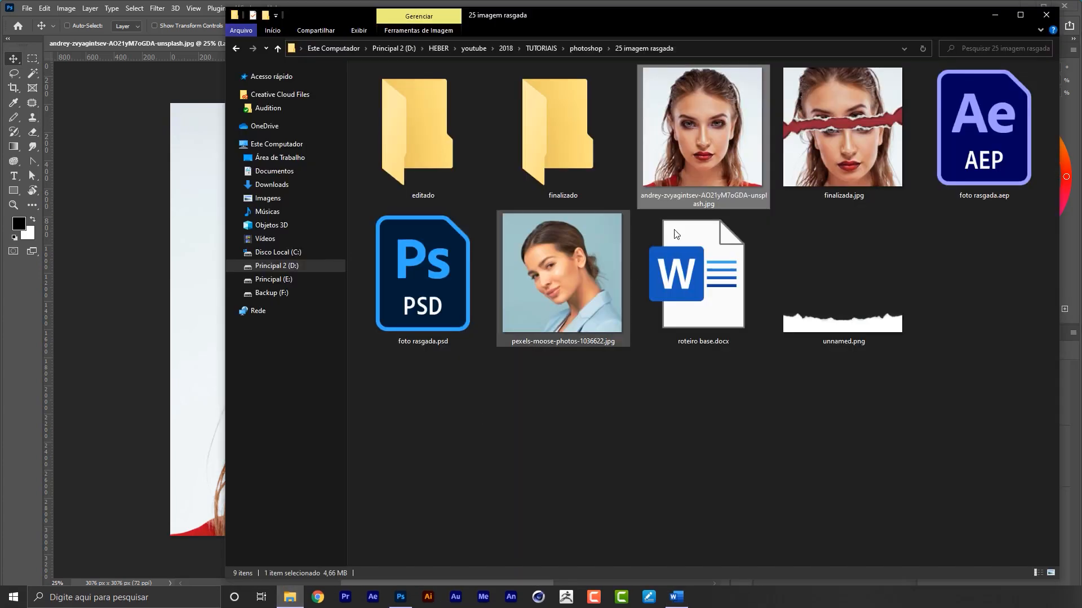
pyautogui.moveTo(649, 1); pyautogui.dragTo(649, 128)
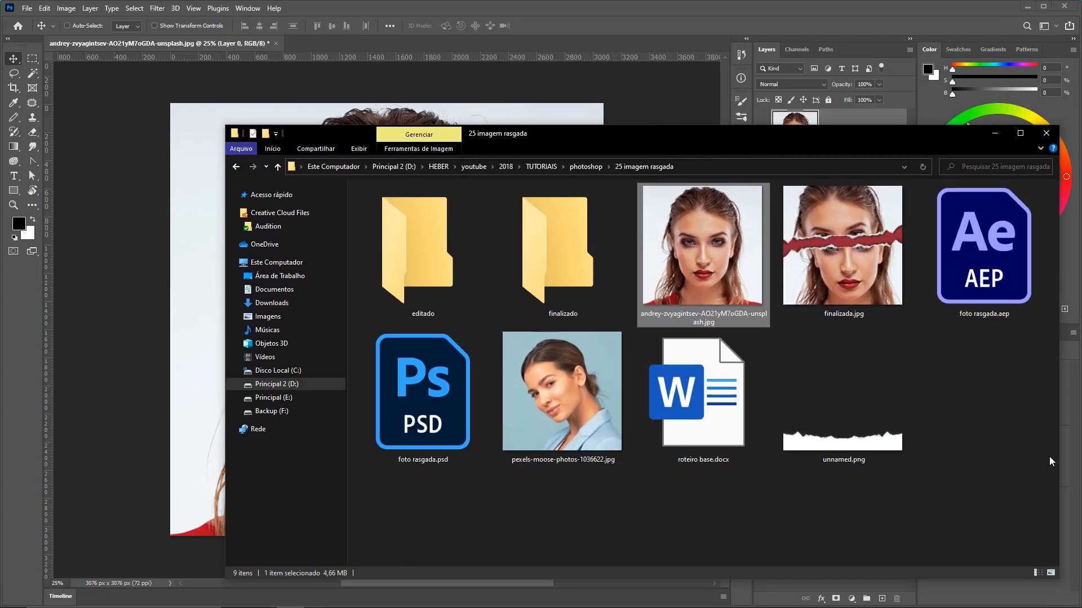
pyautogui.moveTo(1056, 579); pyautogui.dragTo(910, 530)
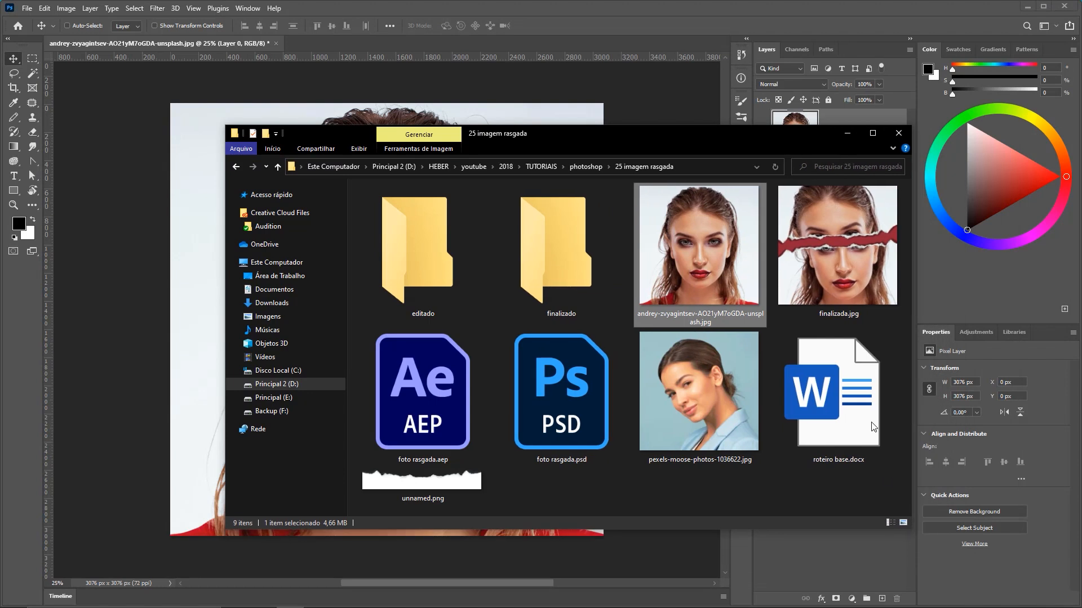
pyautogui.moveTo(678, 139); pyautogui.dragTo(731, 89)
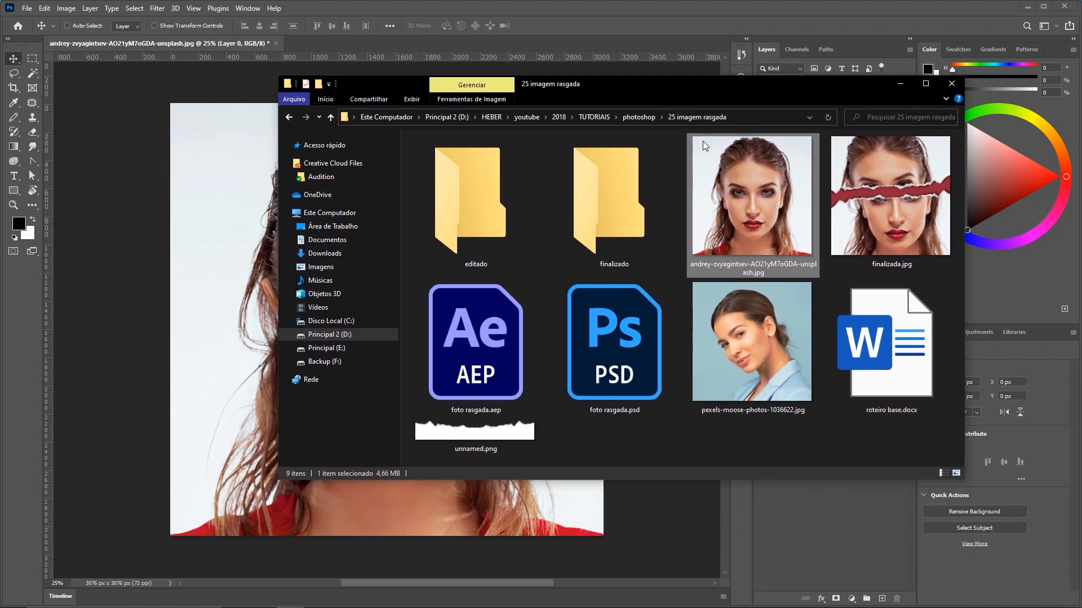
pyautogui.click(857, 443)
pyautogui.scroll(-1, 856, 430)
pyautogui.scroll(-1, 788, 360)
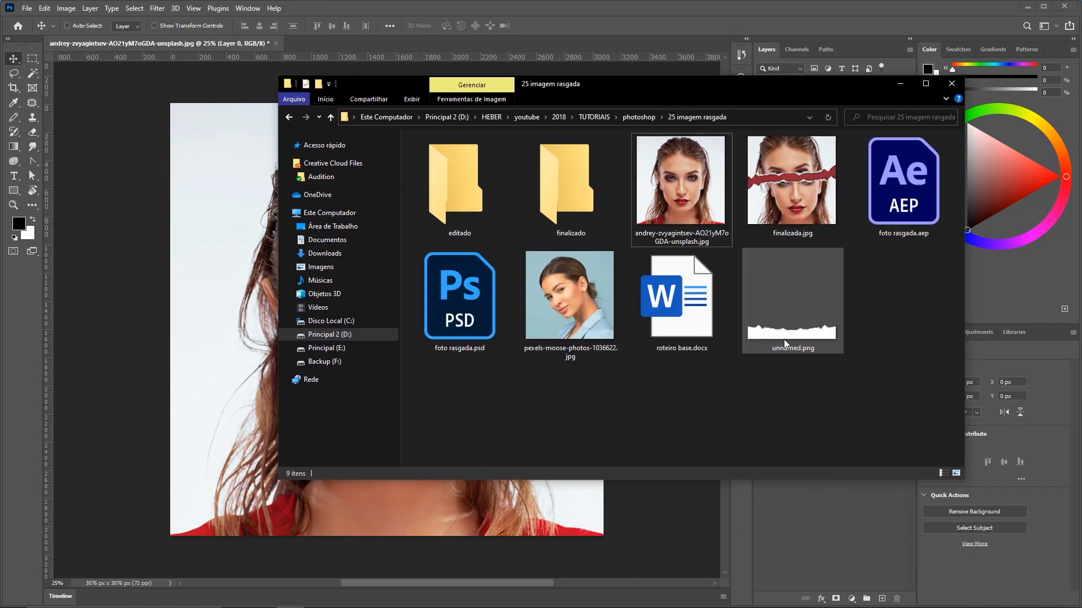
pyautogui.moveTo(508, 461)
pyautogui.mouseDown()
pyautogui.moveTo(551, 297)
pyautogui.moveTo(516, 360)
pyautogui.moveTo(668, 231)
pyautogui.moveTo(660, 248)
pyautogui.moveTo(765, 346)
pyautogui.moveTo(755, 345)
pyautogui.mouseUp()
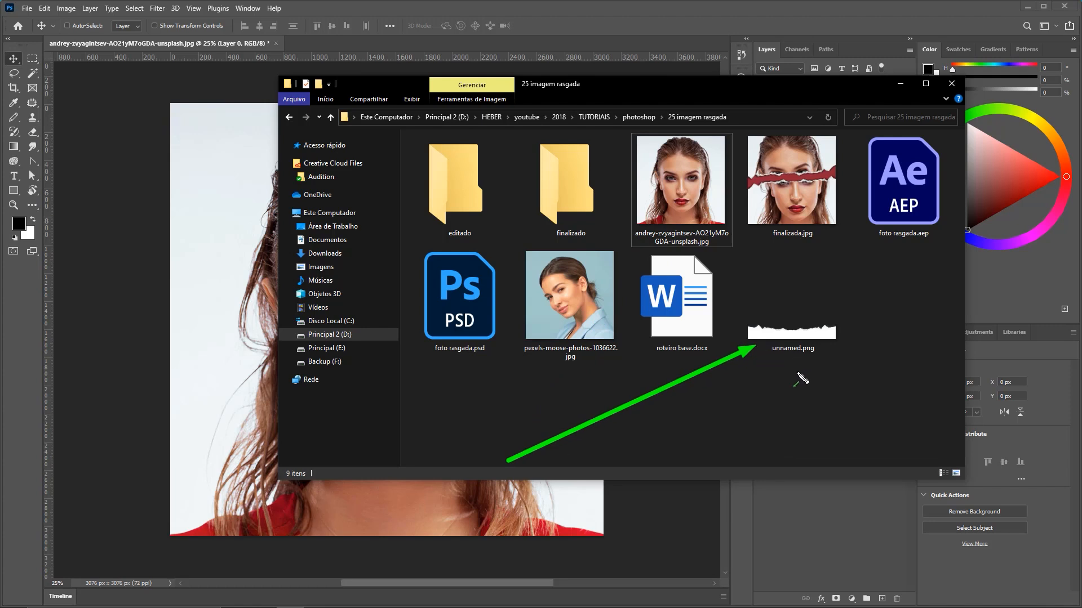
pyautogui.press('Escape')
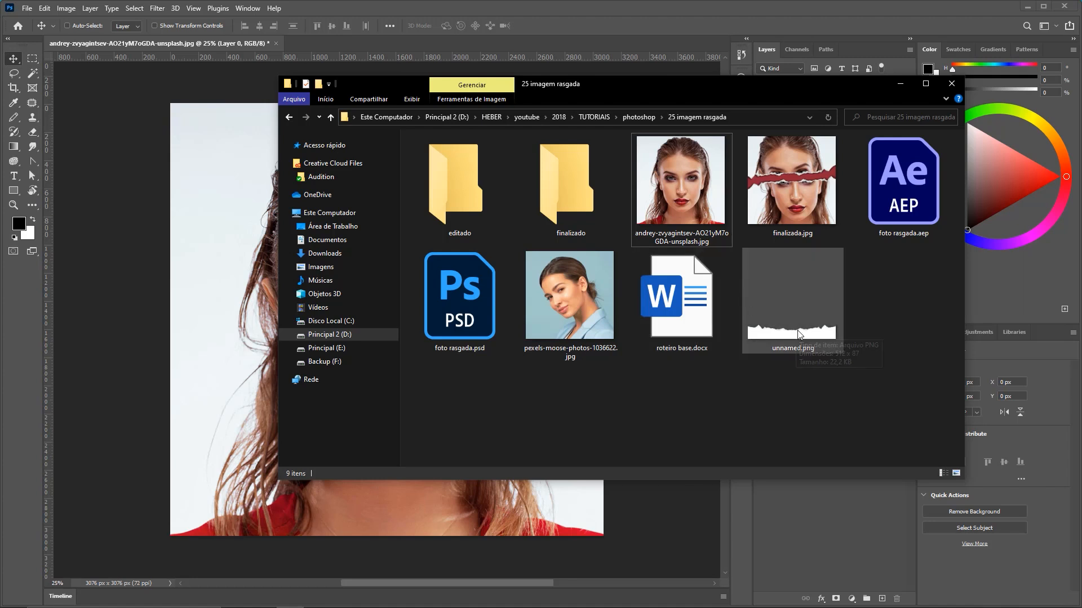
# Place unnamed.png into the document and scale the torn paper strip across the eyes, spanning the canvas width.
pyautogui.click(796, 331)
pyautogui.moveTo(794, 331); pyautogui.dragTo(227, 270)
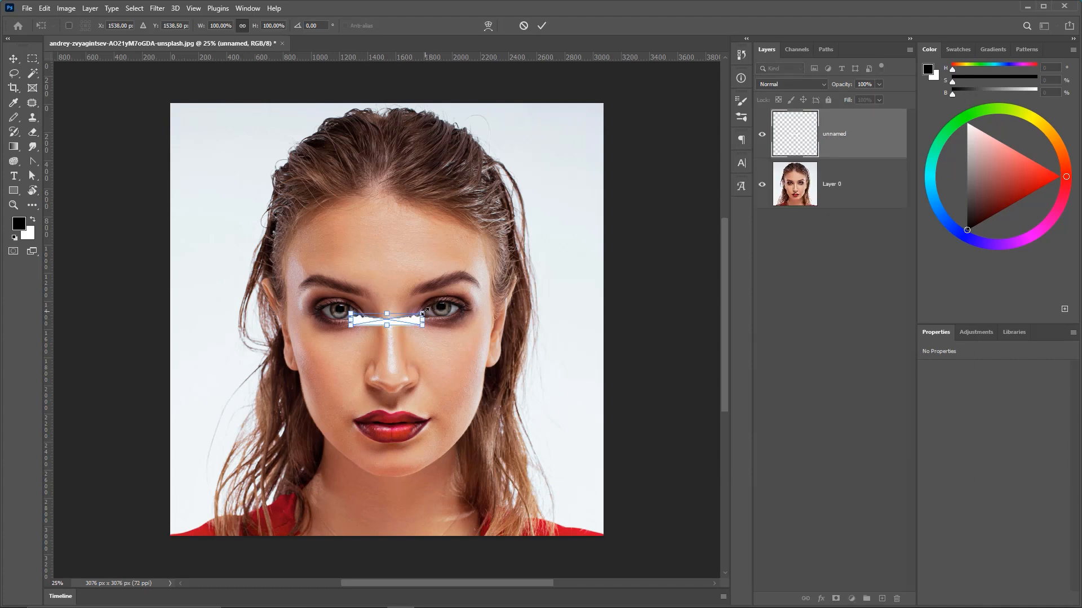
pyautogui.moveTo(425, 310); pyautogui.dragTo(609, 248)
pyautogui.moveTo(350, 283); pyautogui.dragTo(160, 226)
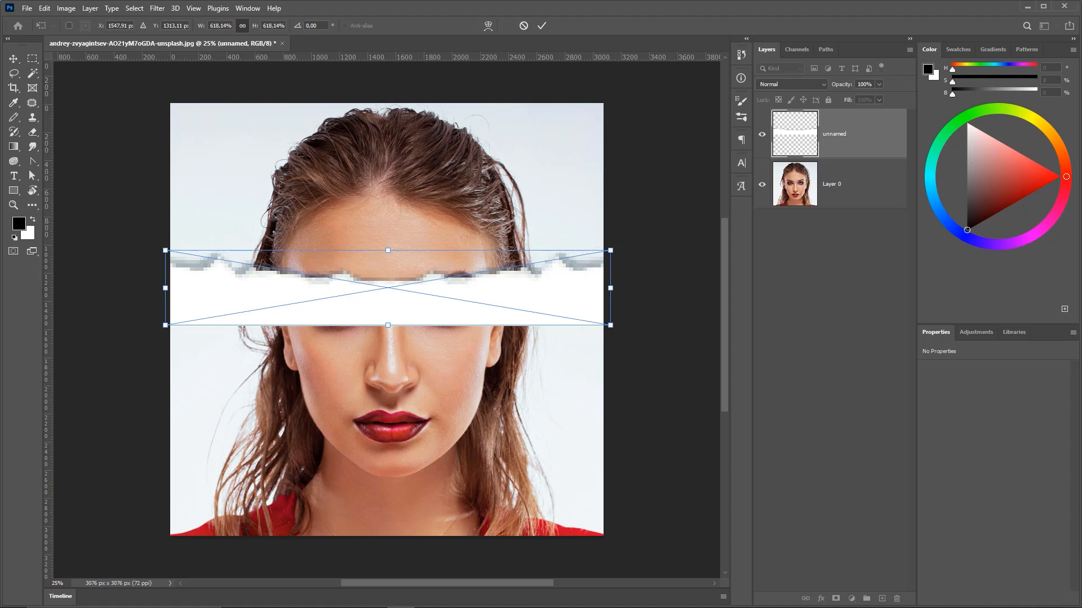
# Switch to the browser and search Google Images for torn paper textures.
pyautogui.click(318, 597)
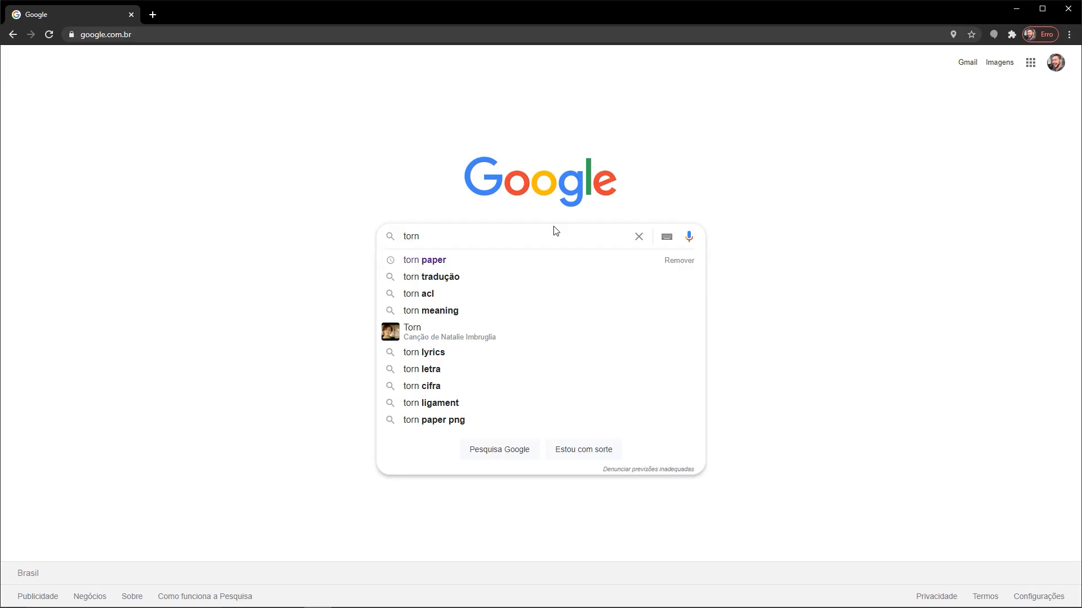
pyautogui.press('Down')
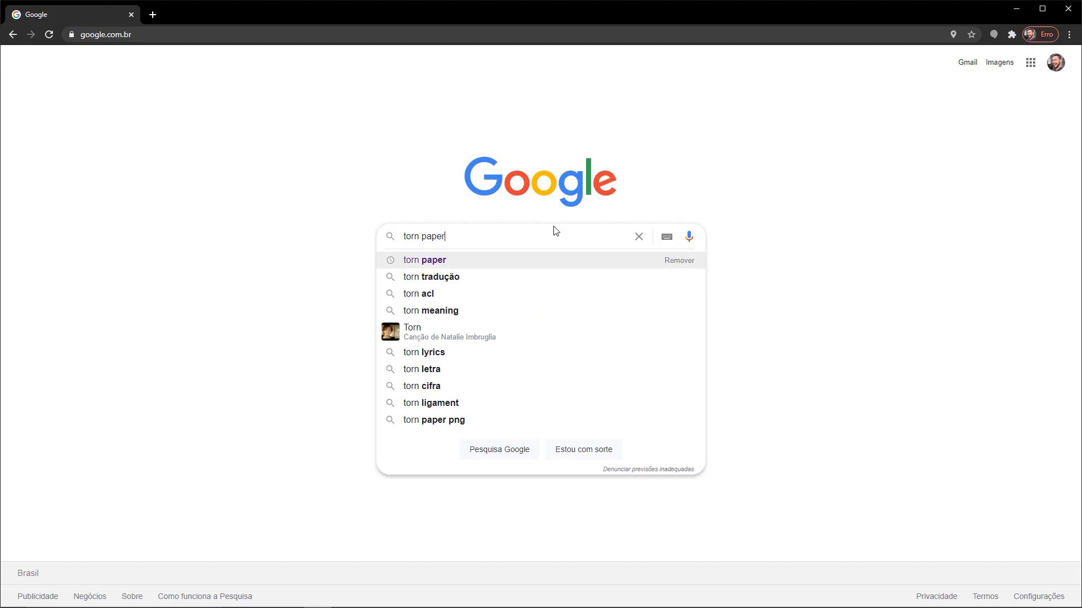
pyautogui.click(438, 265)
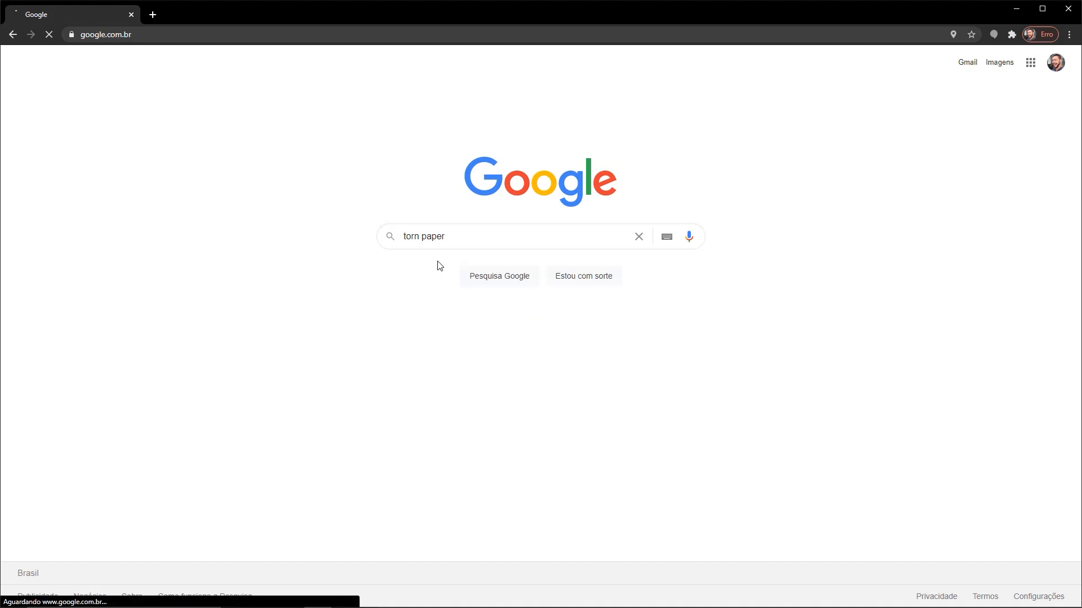
pyautogui.click(180, 106)
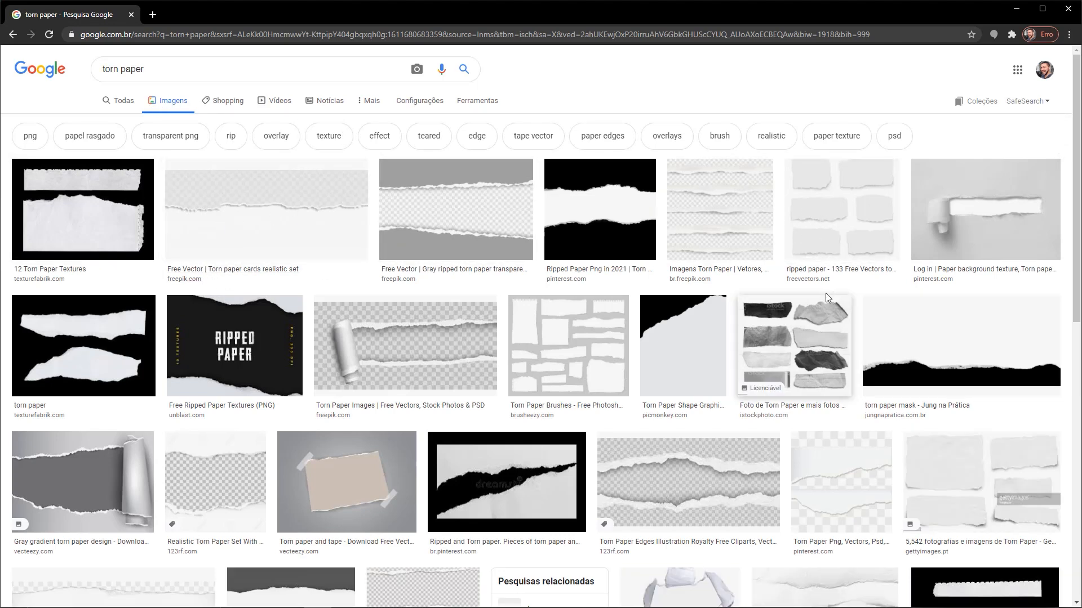
pyautogui.moveTo(679, 81)
pyautogui.mouseDown()
pyautogui.moveTo(563, 206)
pyautogui.moveTo(613, 195)
pyautogui.moveTo(597, 208)
pyautogui.moveTo(598, 179)
pyautogui.moveTo(389, 182)
pyautogui.moveTo(449, 175)
pyautogui.moveTo(411, 217)
pyautogui.moveTo(510, 248)
pyautogui.mouseUp()
pyautogui.scroll(-5, 1076, 138)
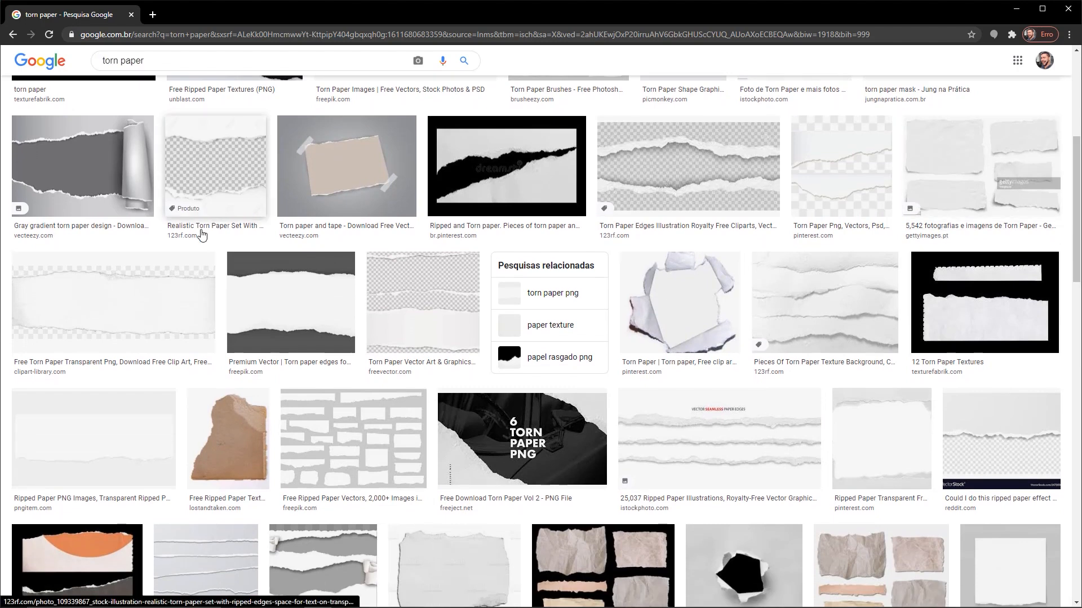
pyautogui.moveTo(216, 194)
pyautogui.mouseDown()
pyautogui.moveTo(133, 304)
pyautogui.moveTo(120, 456)
pyautogui.mouseUp()
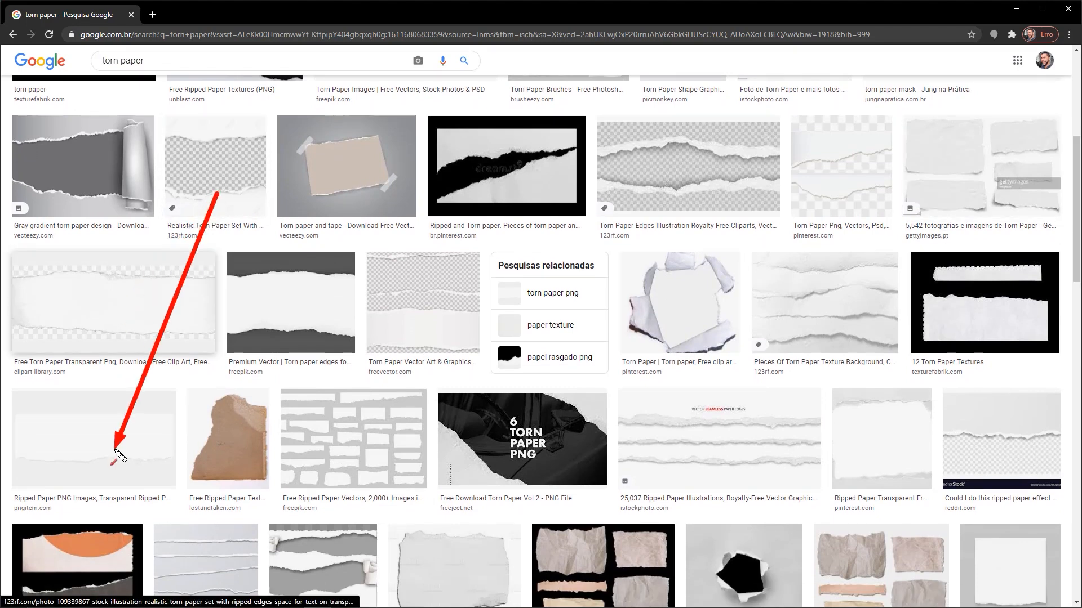
pyautogui.moveTo(217, 193); pyautogui.dragTo(455, 347)
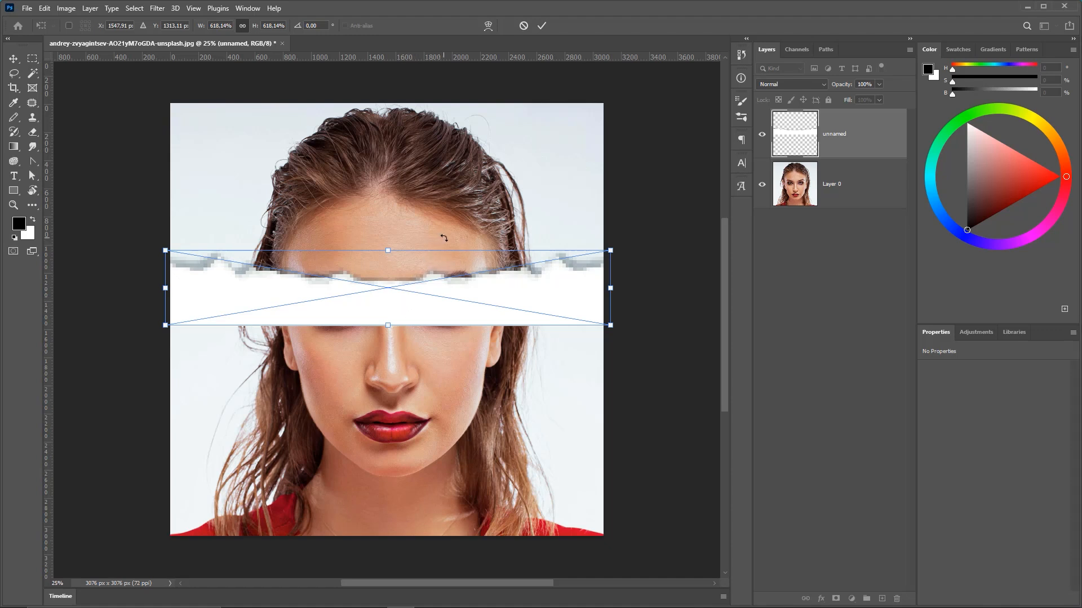
# Commit the placement of the torn paper strip over the eyes.
pyautogui.press('Return')
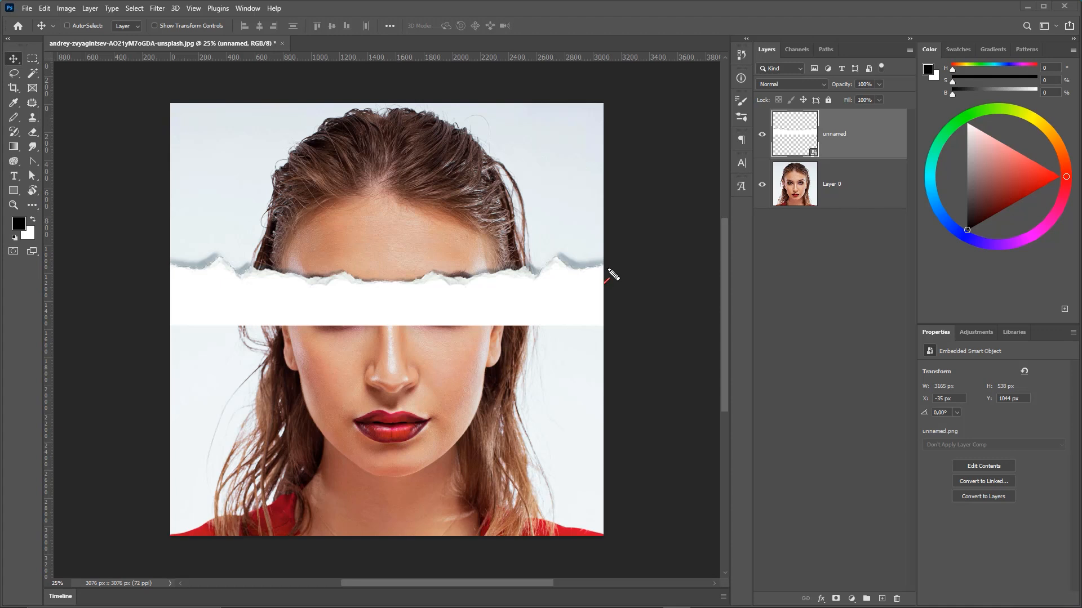
pyautogui.moveTo(676, 171)
pyautogui.mouseDown()
pyautogui.moveTo(454, 294)
pyautogui.moveTo(219, 338)
pyautogui.moveTo(385, 313)
pyautogui.moveTo(346, 318)
pyautogui.moveTo(403, 328)
pyautogui.mouseUp()
pyautogui.moveTo(189, 314)
pyautogui.mouseDown()
pyautogui.moveTo(424, 302)
pyautogui.moveTo(554, 321)
pyautogui.moveTo(230, 395)
pyautogui.moveTo(237, 467)
pyautogui.moveTo(291, 479)
pyautogui.moveTo(517, 484)
pyautogui.moveTo(524, 509)
pyautogui.moveTo(560, 536)
pyautogui.mouseUp()
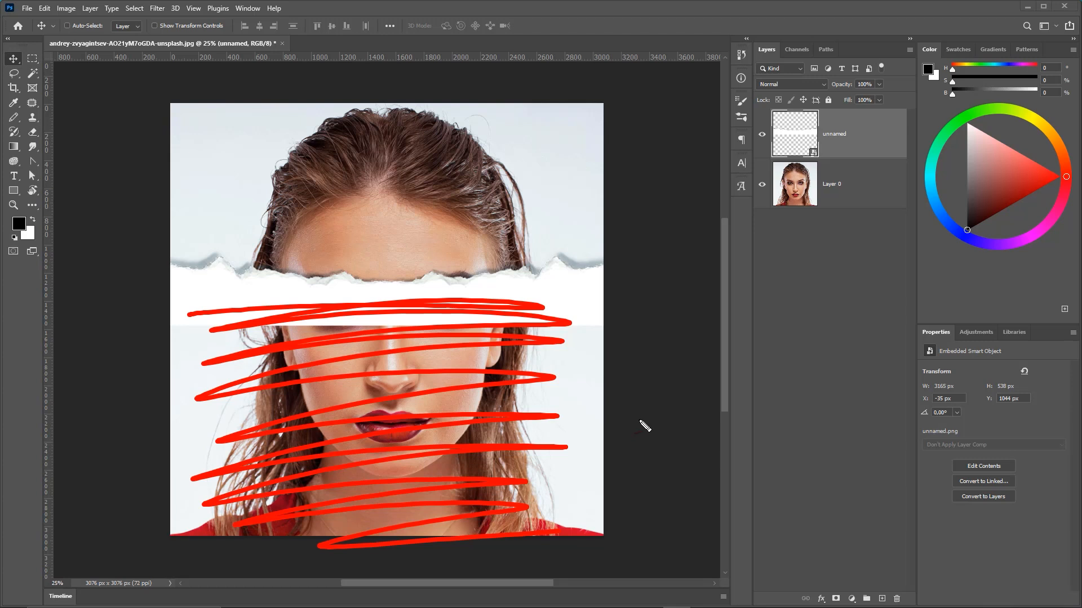
pyautogui.press('Escape')
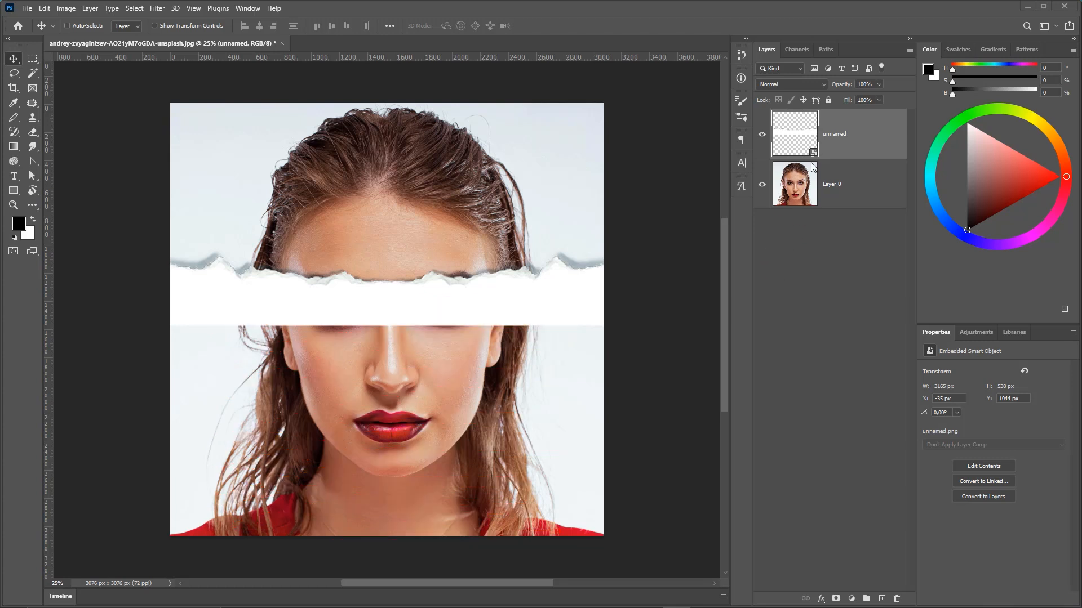
pyautogui.hotkey('ctrl', '2')
pyautogui.moveTo(837, 150)
pyautogui.mouseDown()
pyautogui.moveTo(847, 132)
pyautogui.moveTo(842, 140)
pyautogui.mouseUp()
pyautogui.press('e')
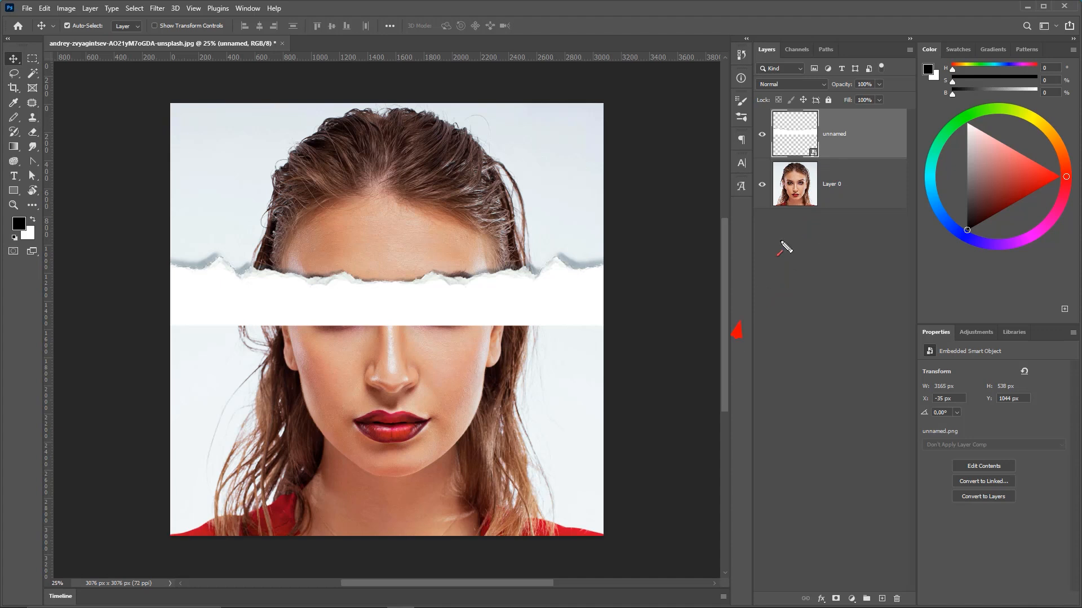
pyautogui.moveTo(779, 254)
pyautogui.mouseDown()
pyautogui.moveTo(848, 124)
pyautogui.moveTo(839, 142)
pyautogui.moveTo(477, 306)
pyautogui.moveTo(495, 304)
pyautogui.mouseUp()
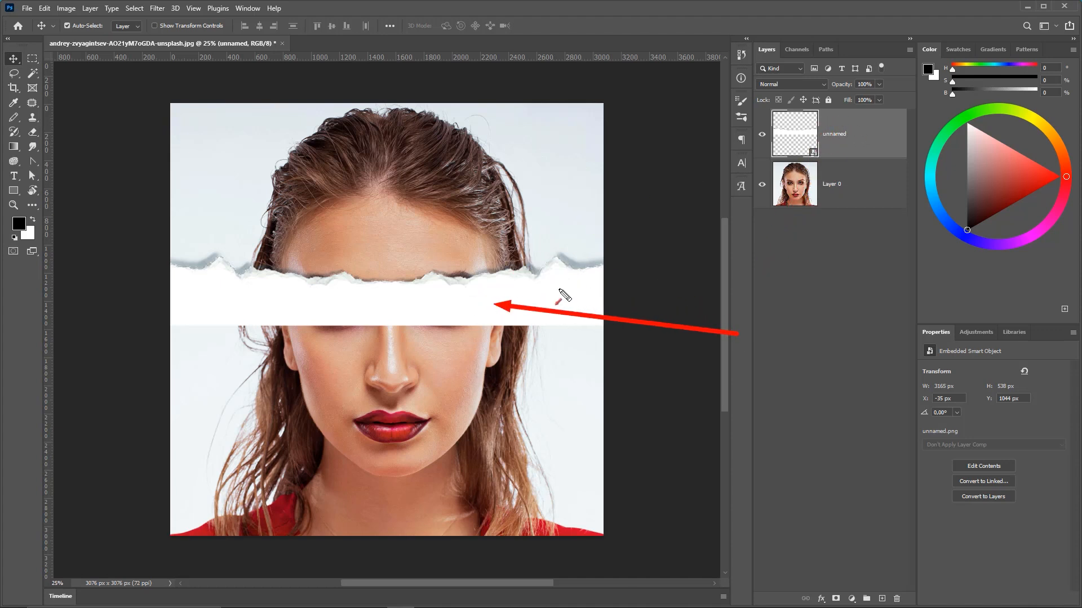
# Rasterize the unnamed torn paper layer.
pyautogui.rightClick(856, 134)
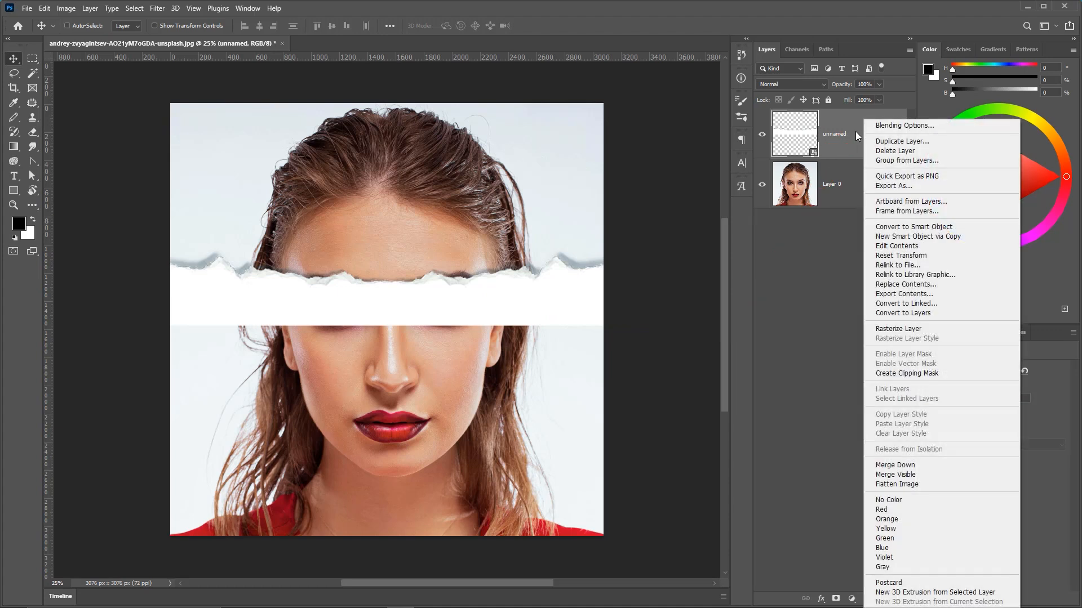
pyautogui.click(898, 329)
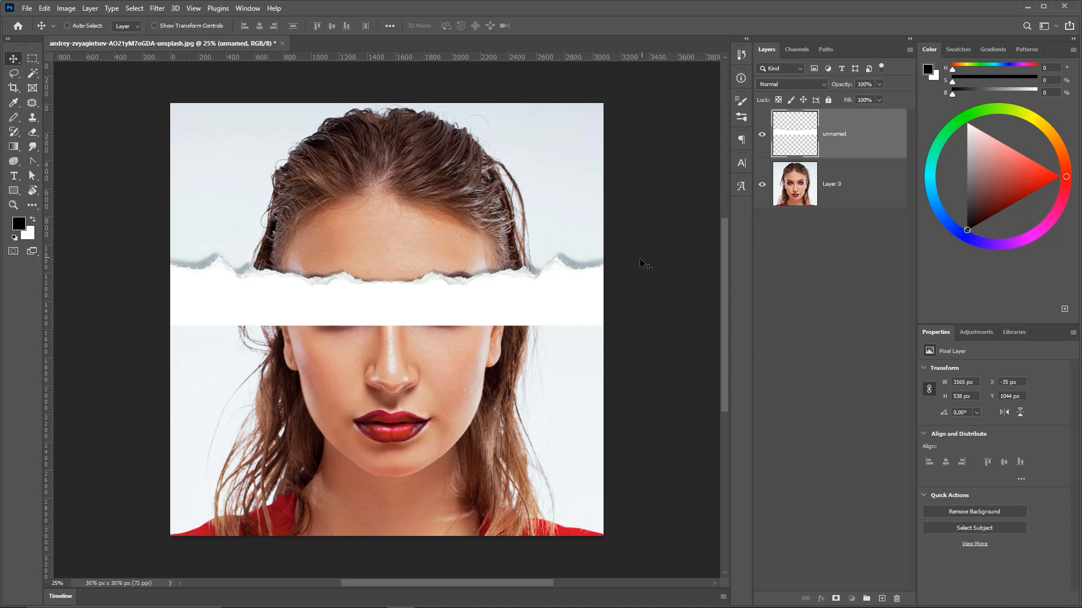
# Warp the torn paper strip, trying several warp presets and settling on Flag.
pyautogui.click(45, 8)
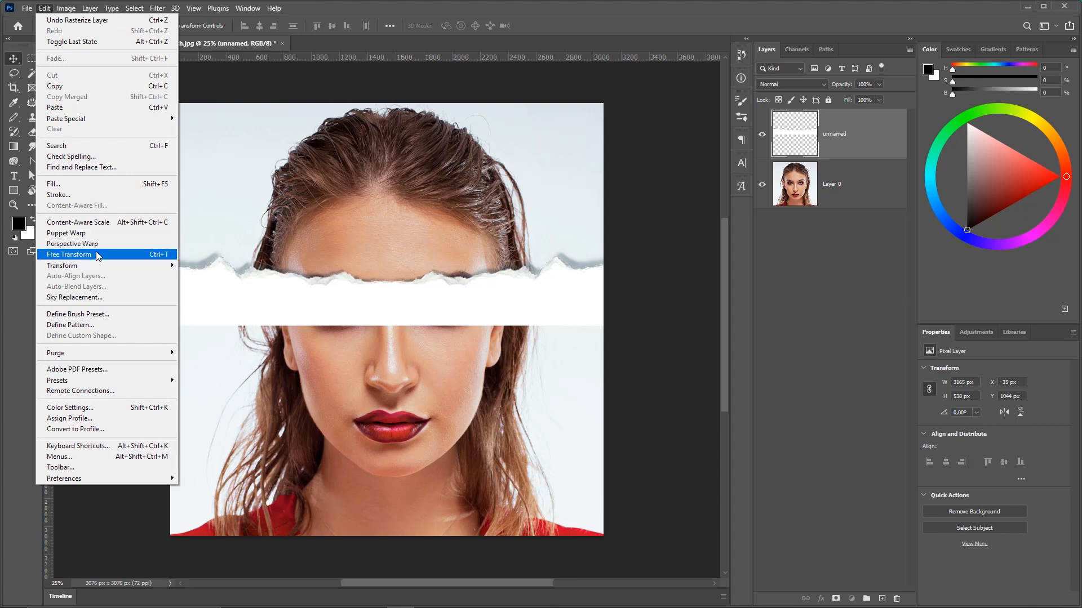
pyautogui.click(168, 254)
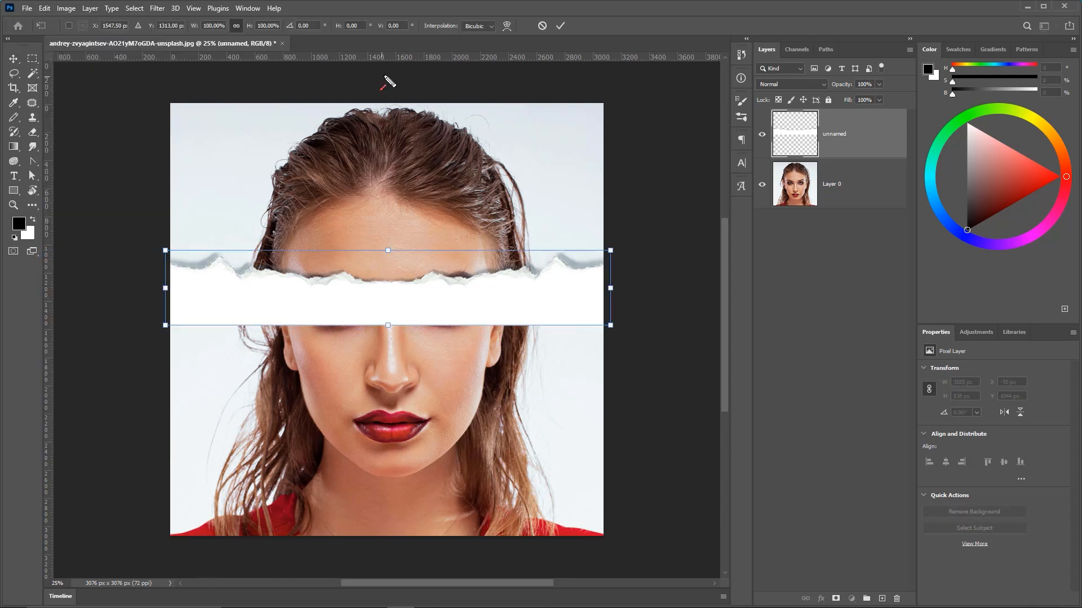
pyautogui.click(506, 27)
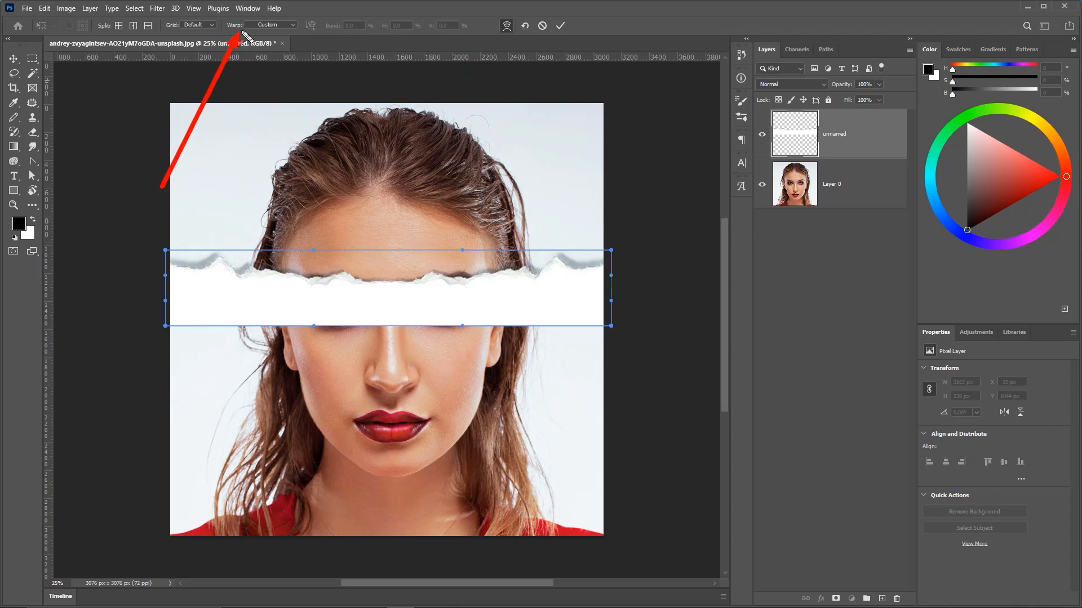
pyautogui.click(270, 25)
pyautogui.click(270, 32)
pyautogui.click(270, 25)
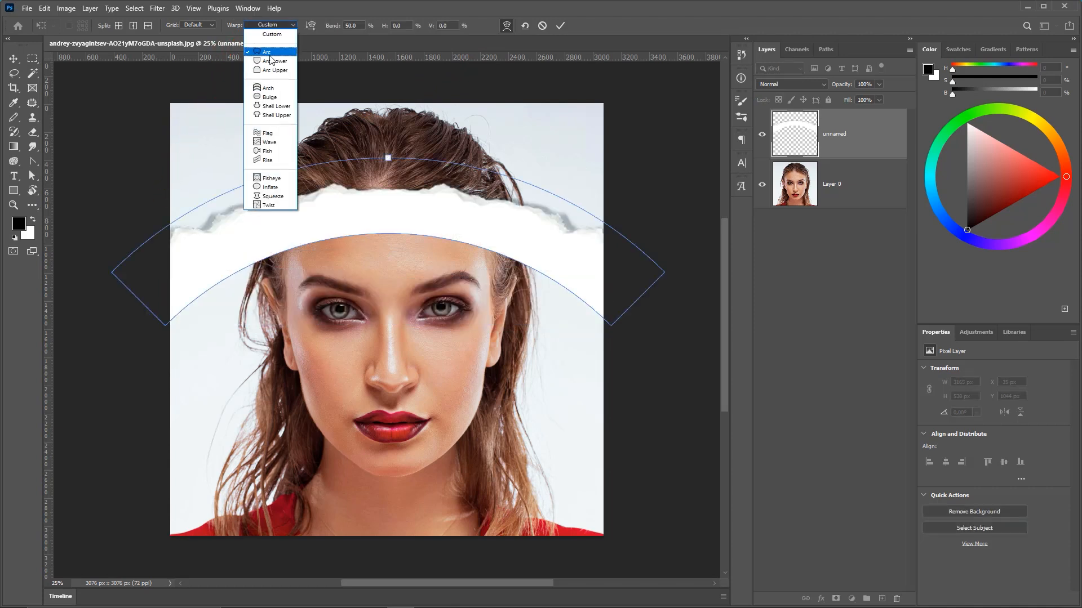
pyautogui.click(271, 112)
pyautogui.click(271, 24)
pyautogui.click(271, 104)
pyautogui.click(270, 25)
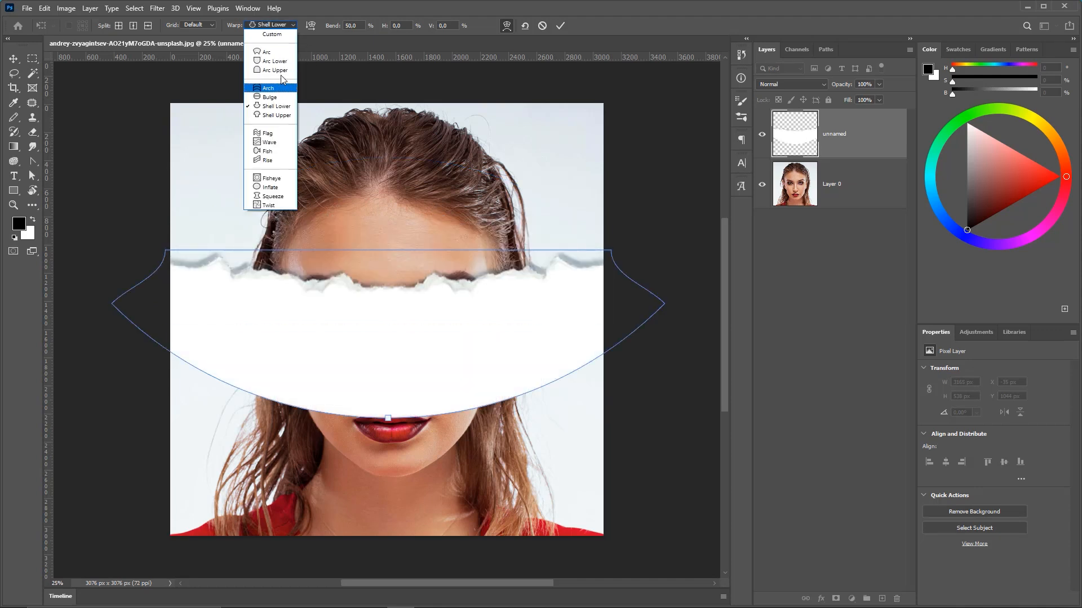
pyautogui.click(273, 134)
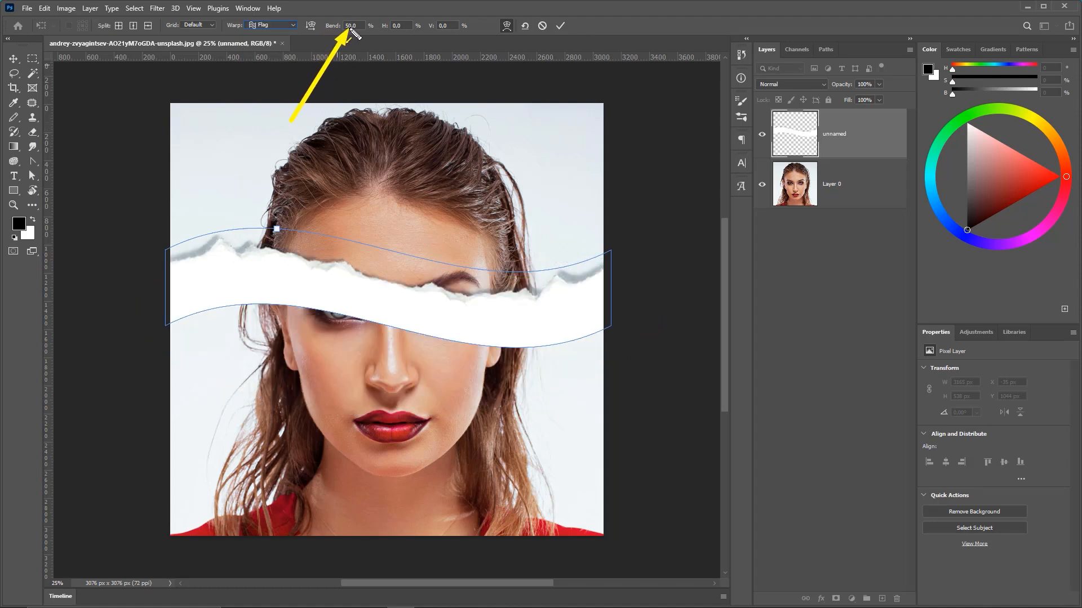
# Set the Flag warp's bend to 15% and apply the warp.
pyautogui.moveTo(331, 28)
pyautogui.mouseDown()
pyautogui.moveTo(341, 29)
pyautogui.moveTo(321, 14)
pyautogui.mouseUp()
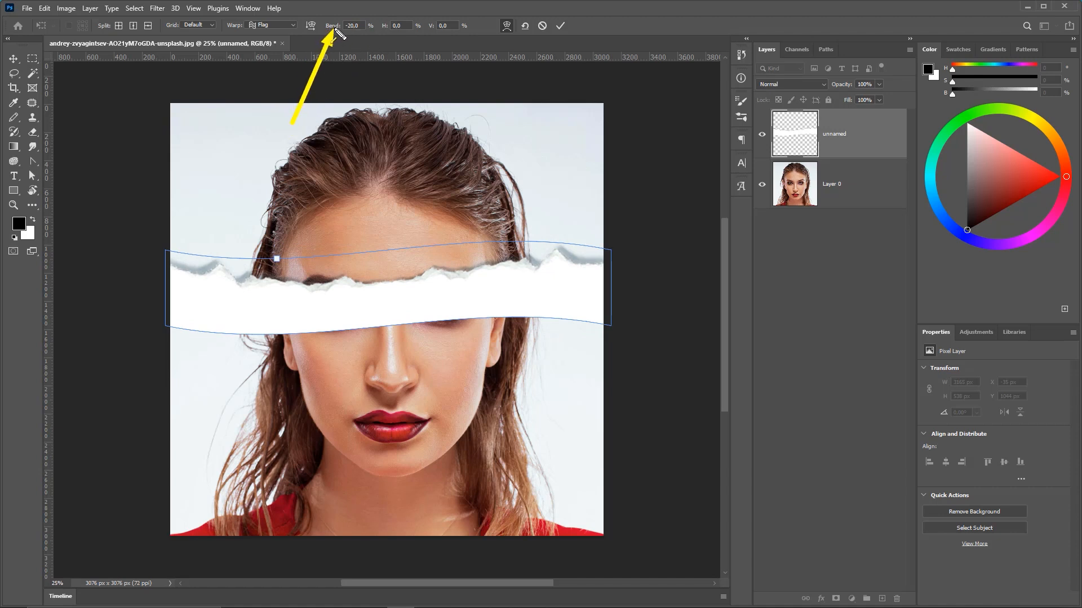
pyautogui.moveTo(332, 30); pyautogui.dragTo(332, 24)
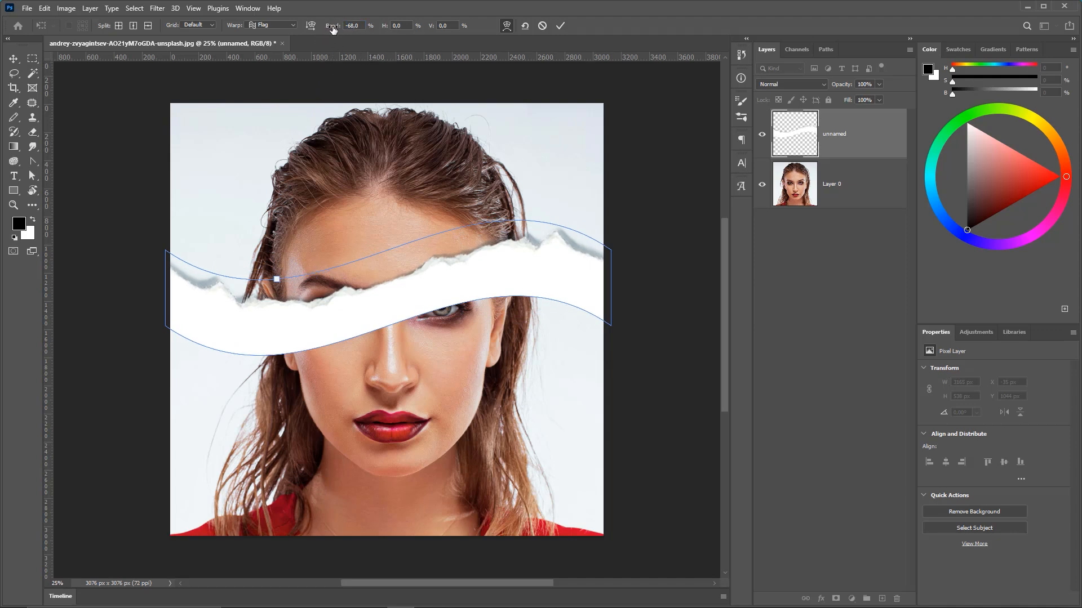
pyautogui.moveTo(332, 29); pyautogui.dragTo(358, 25)
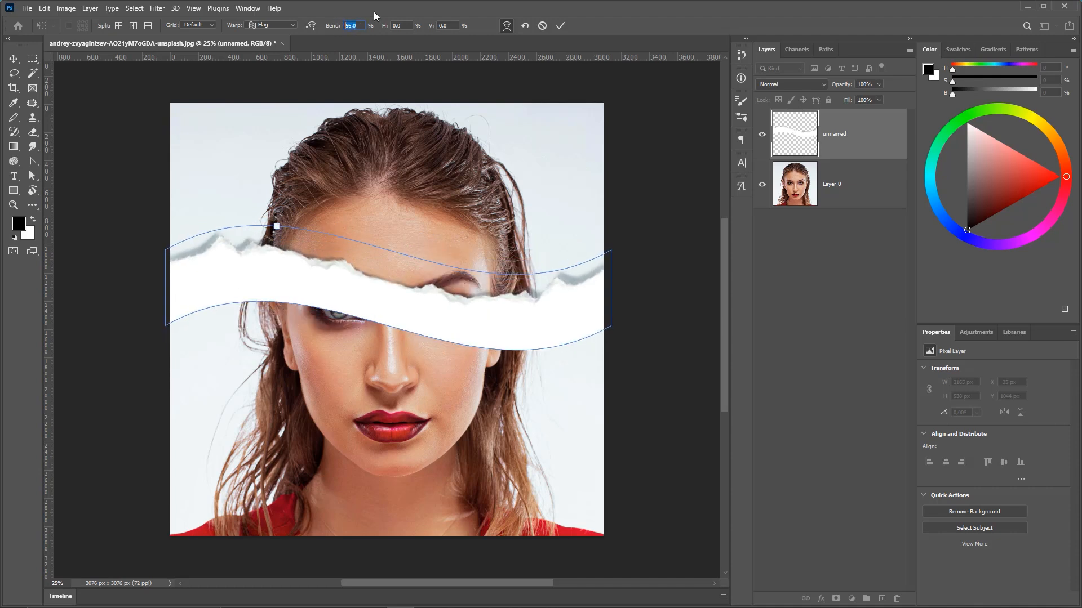
pyautogui.write('15')
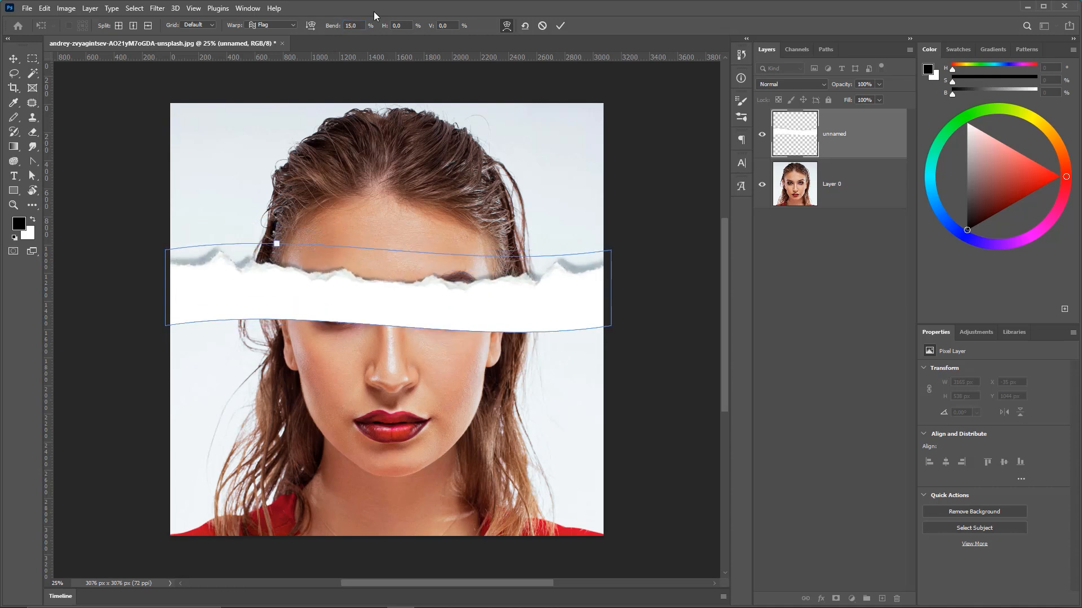
pyautogui.press('Return')
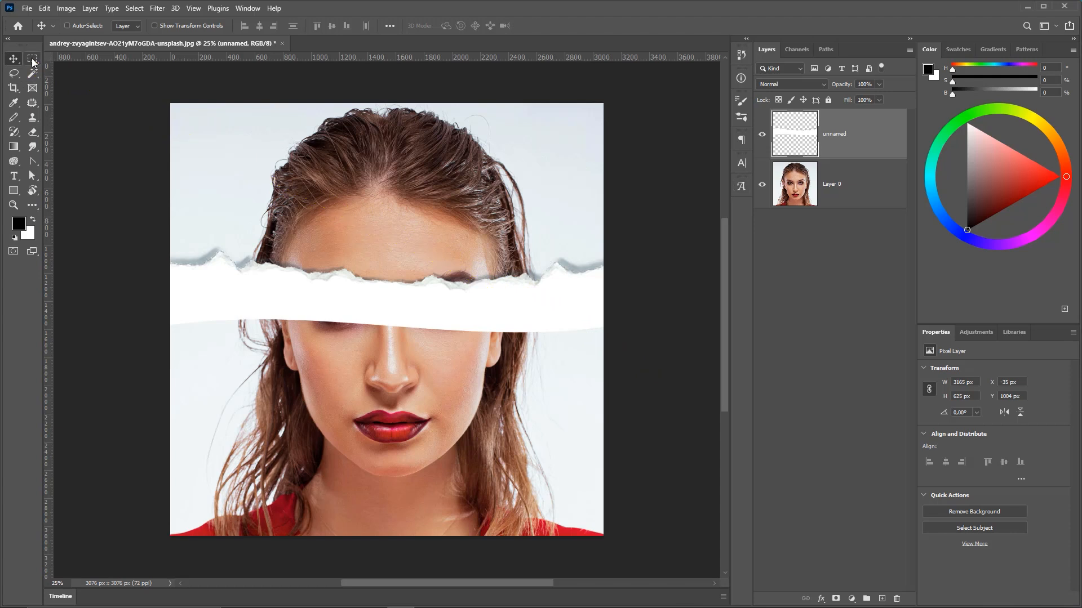
# Select the canvas area from the middle of the paper strip down to the bottom edge with the Rectangular Marquee Tool.
pyautogui.moveTo(32, 61); pyautogui.dragTo(73, 63)
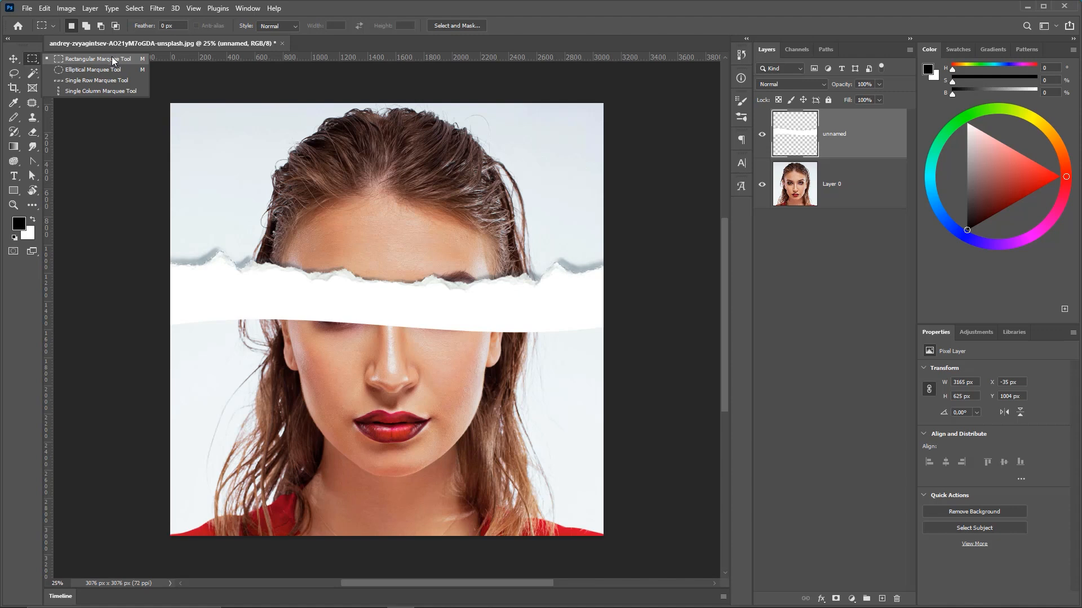
pyautogui.click(74, 62)
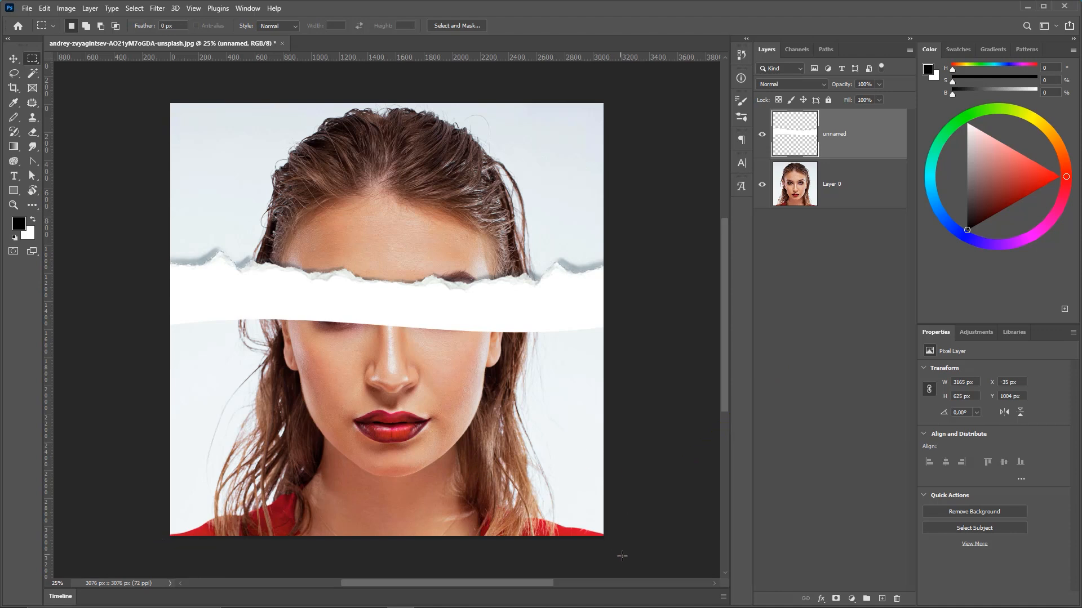
pyautogui.moveTo(622, 556); pyautogui.dragTo(95, 301)
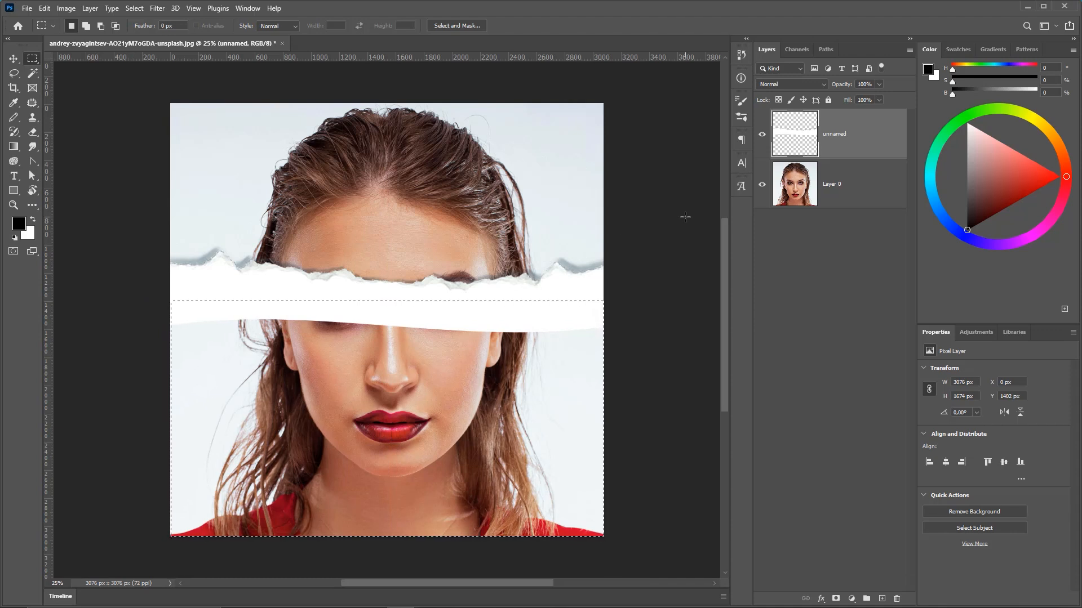
pyautogui.moveTo(545, 165); pyautogui.dragTo(471, 303)
pyautogui.moveTo(587, 184); pyautogui.dragTo(476, 302)
pyautogui.moveTo(586, 180)
pyautogui.mouseDown()
pyautogui.moveTo(796, 140)
pyautogui.moveTo(266, 96)
pyautogui.moveTo(107, 51)
pyautogui.moveTo(39, 79)
pyautogui.mouseUp()
pyautogui.moveTo(211, 40); pyautogui.dragTo(21, 104)
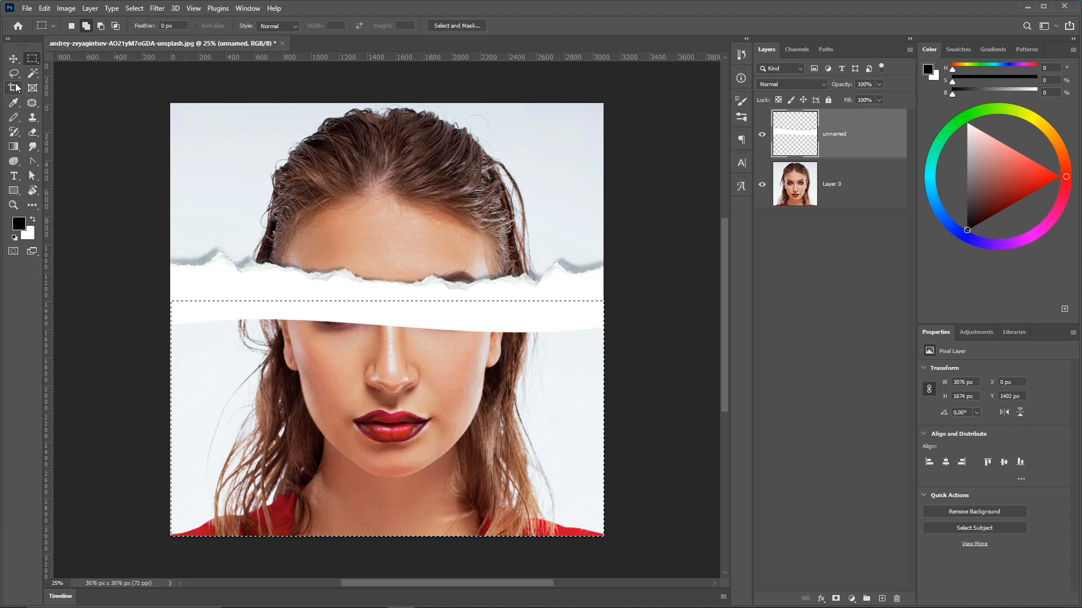
# Sample the paper strip's white as the foreground color with the Eyedropper.
pyautogui.click(13, 103)
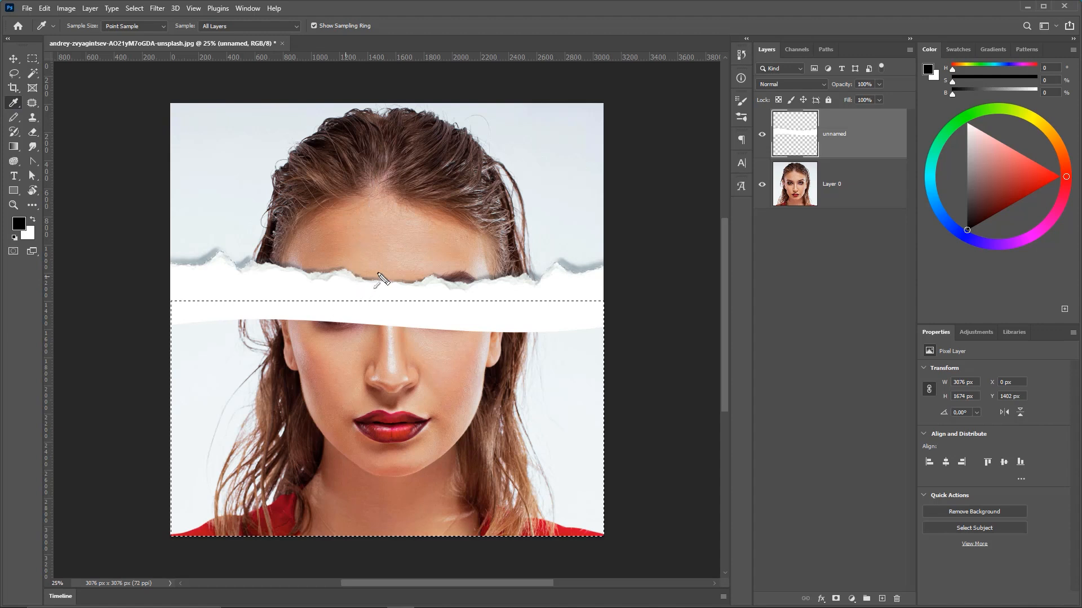
pyautogui.click(347, 289)
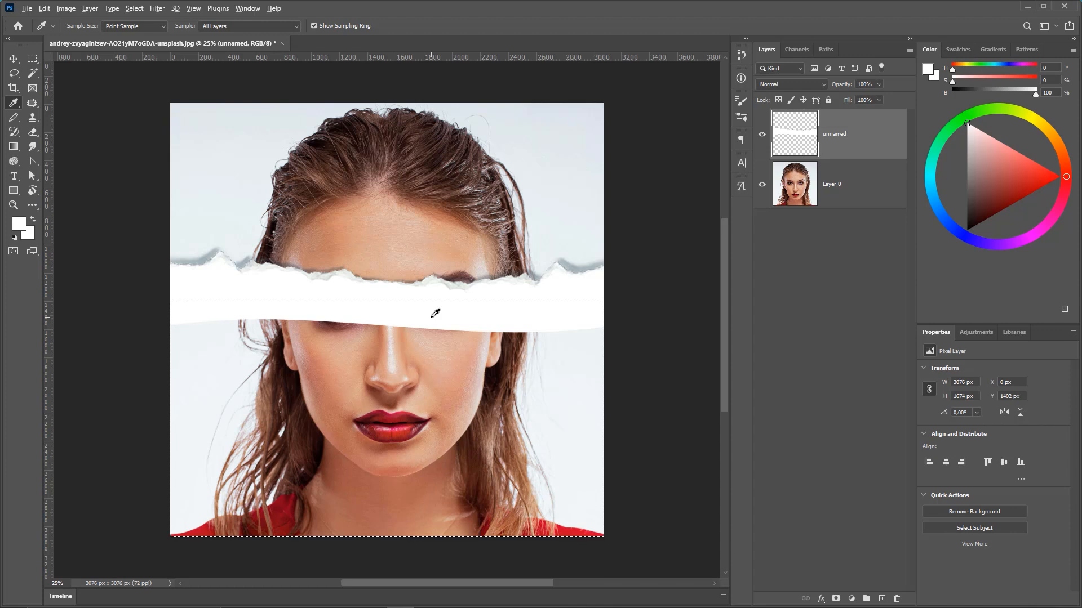
# Fill the selection with the foreground color and undo the fill.
pyautogui.hotkey('alt', 'BackSpace')
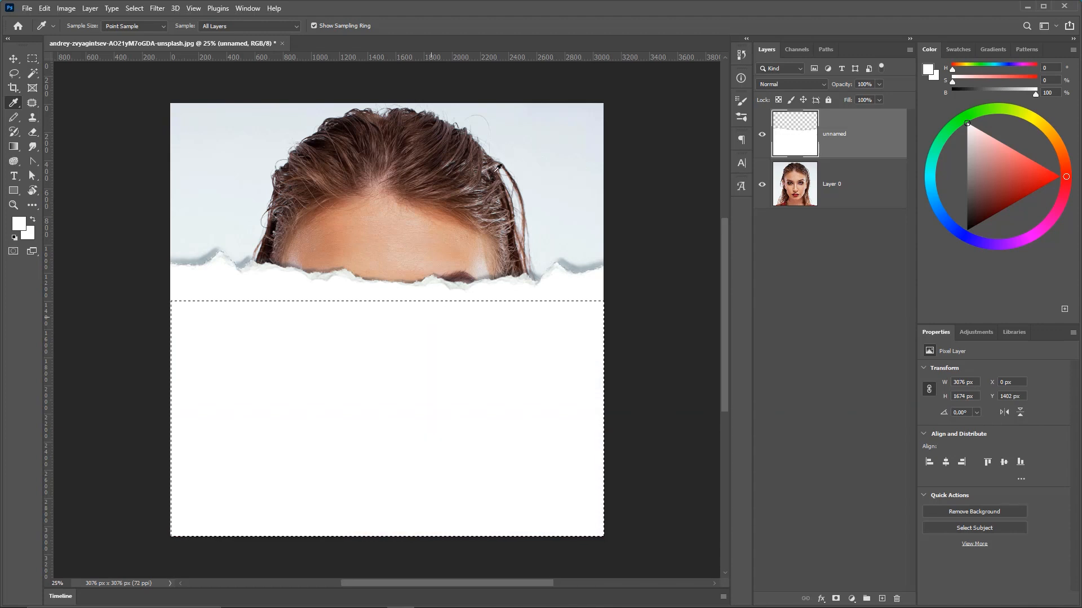
pyautogui.hotkey('ctrl', 'z')
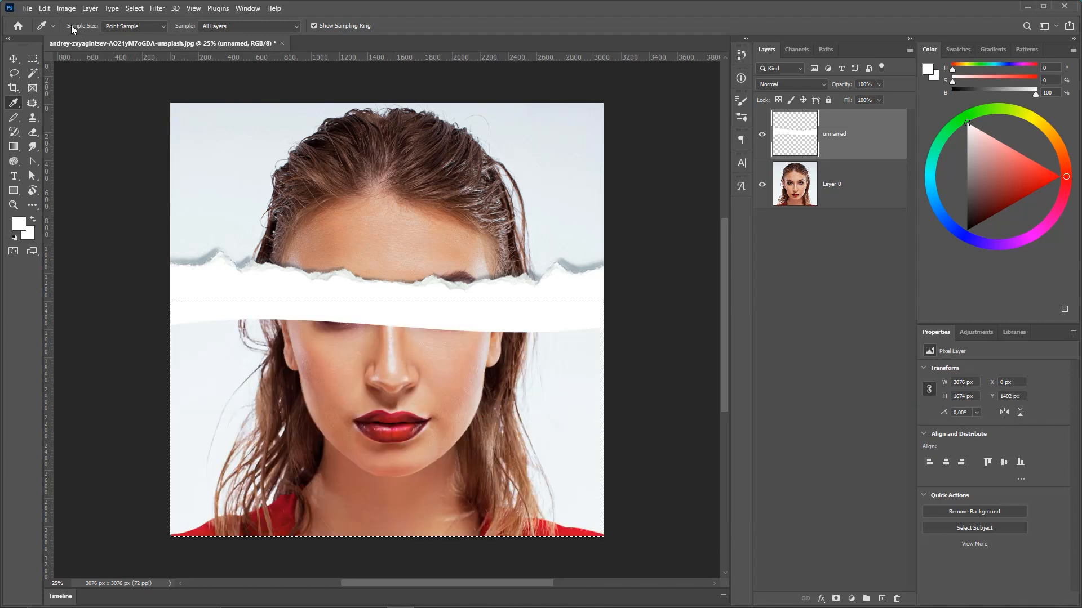
# Fill the selection with the foreground color at Normal mode and 100% opacity, then deselect.
pyautogui.click(45, 9)
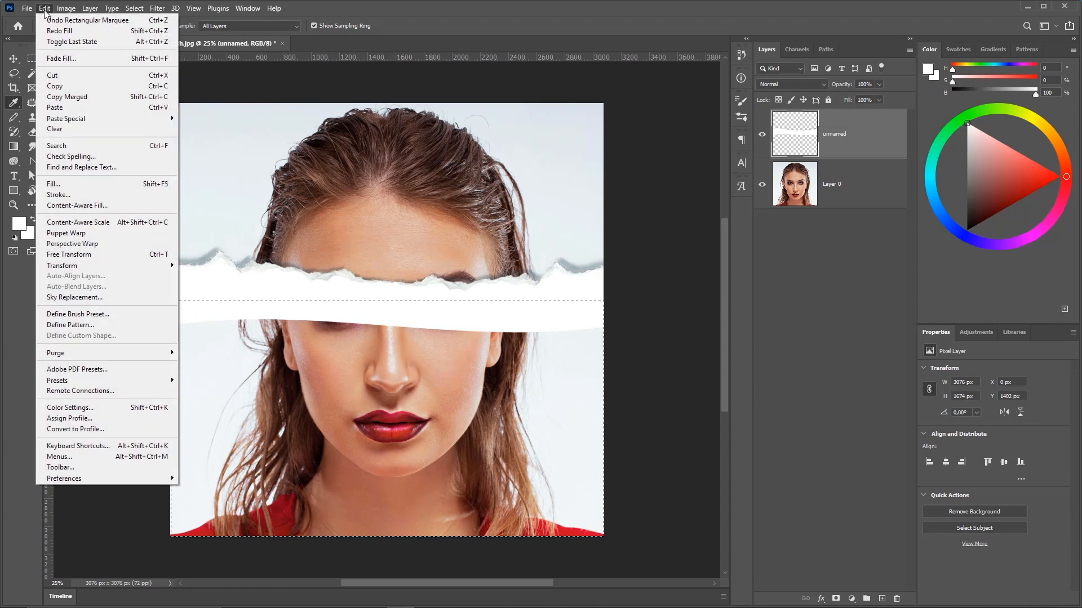
pyautogui.click(76, 184)
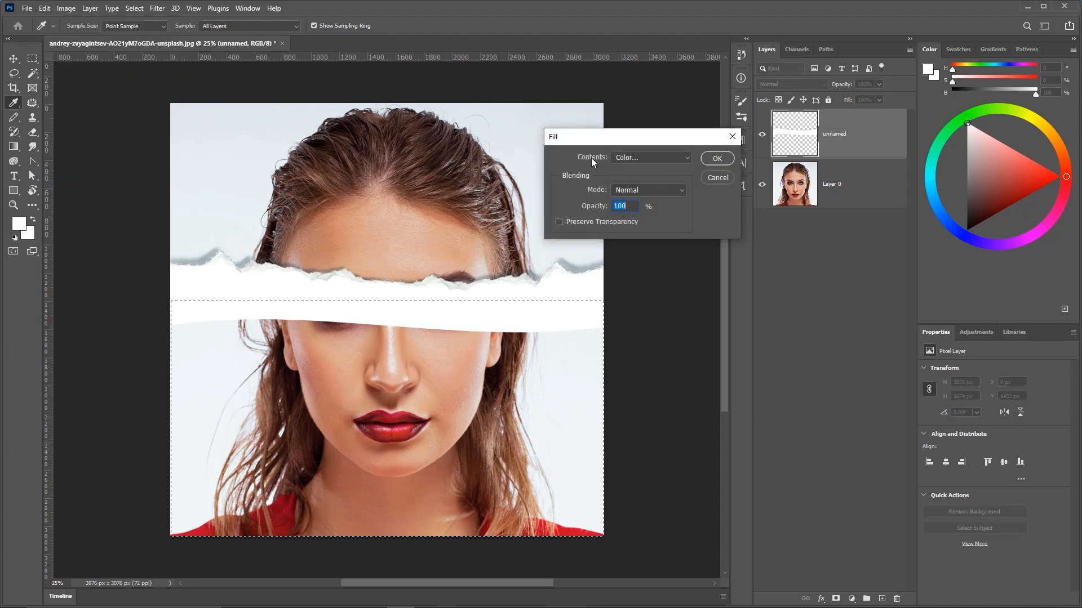
pyautogui.click(619, 156)
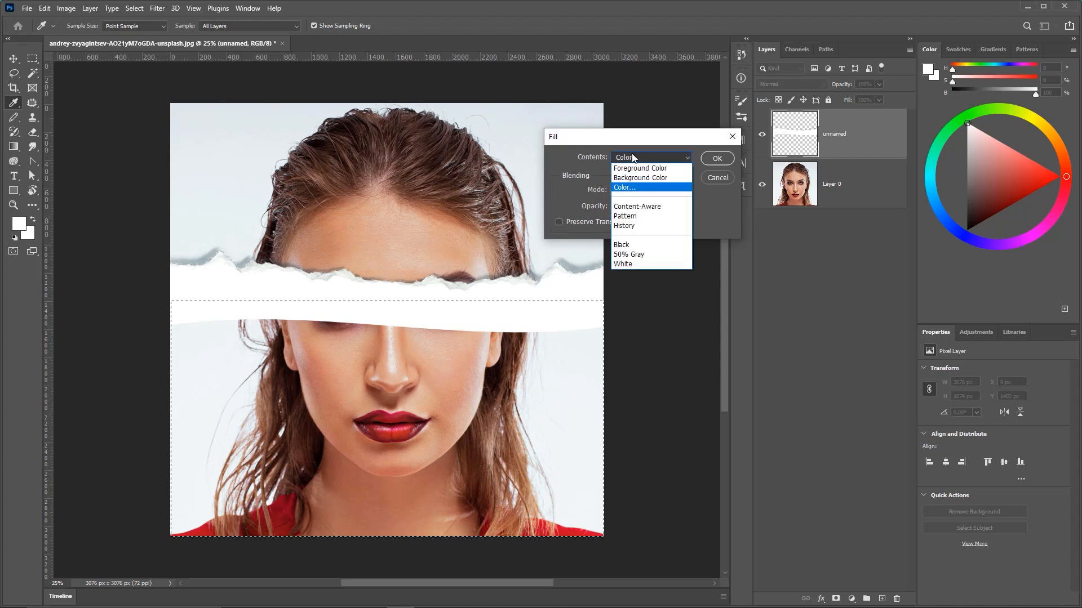
pyautogui.click(629, 168)
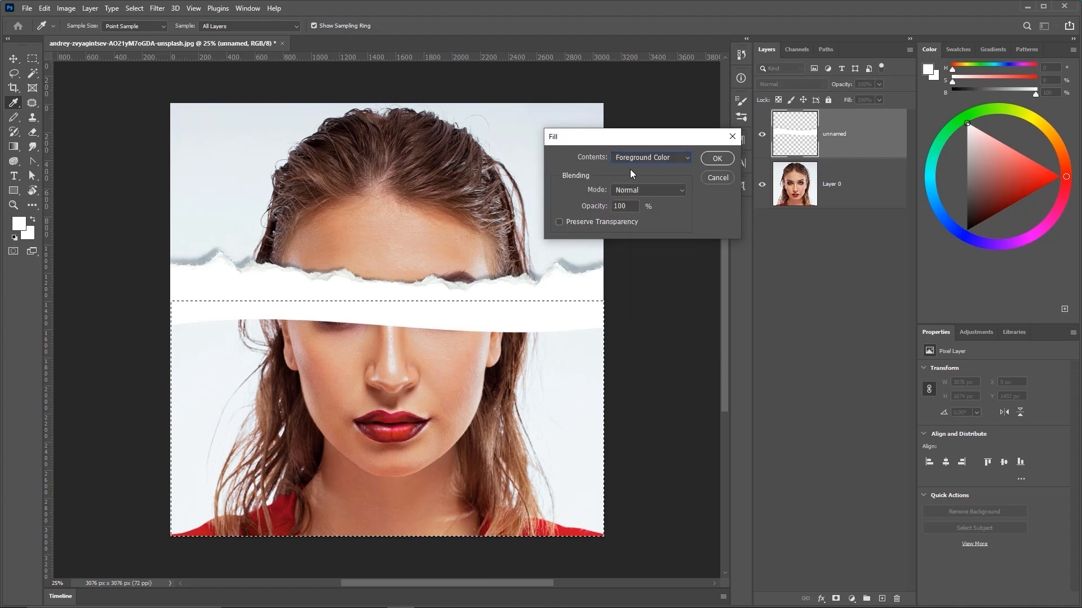
pyautogui.click(711, 160)
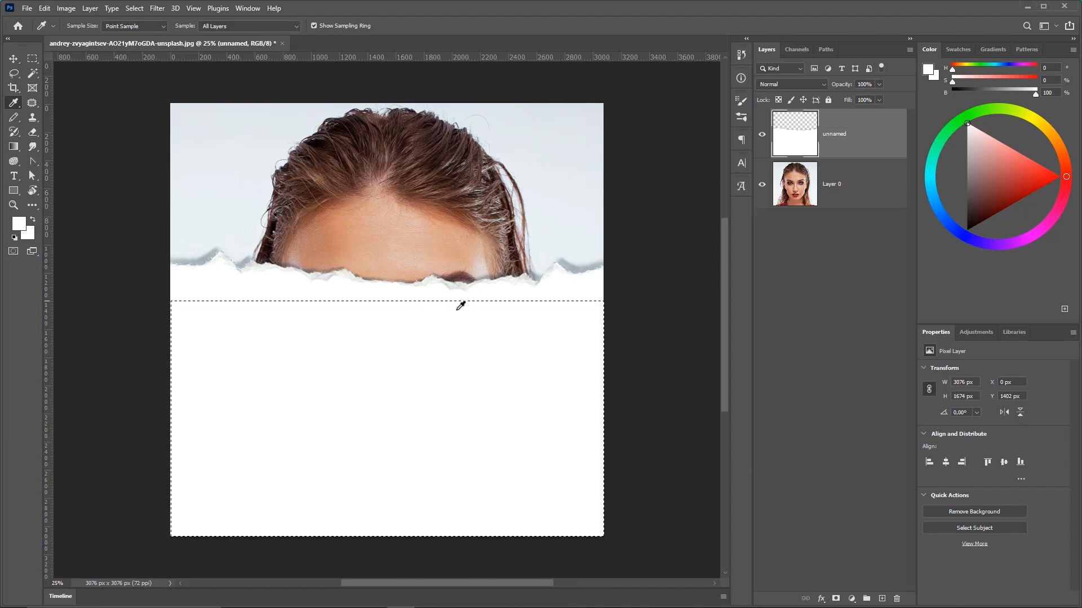
pyautogui.click(134, 8)
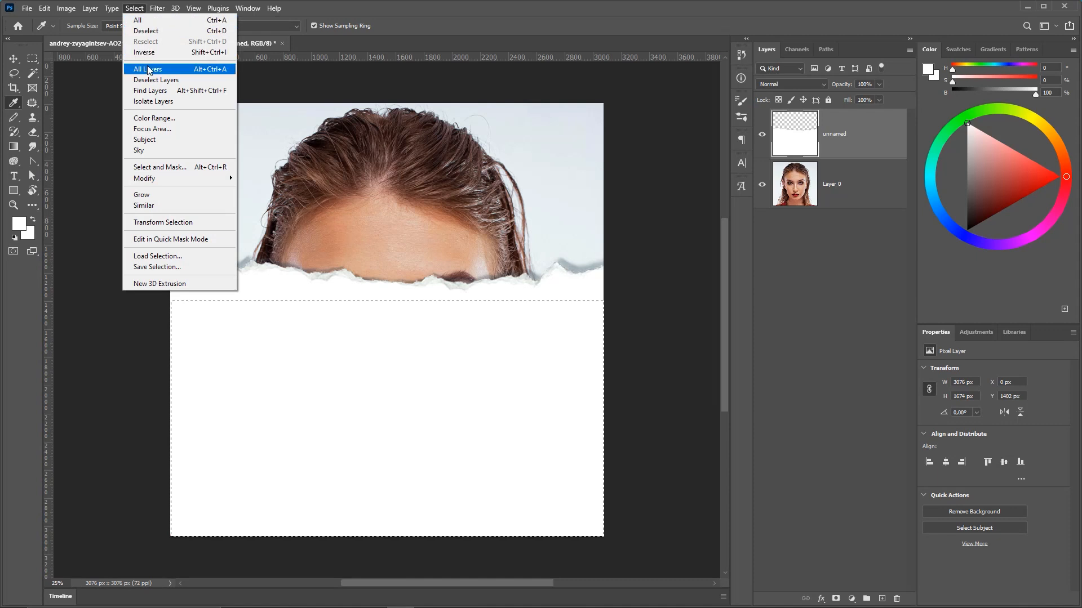
pyautogui.click(167, 32)
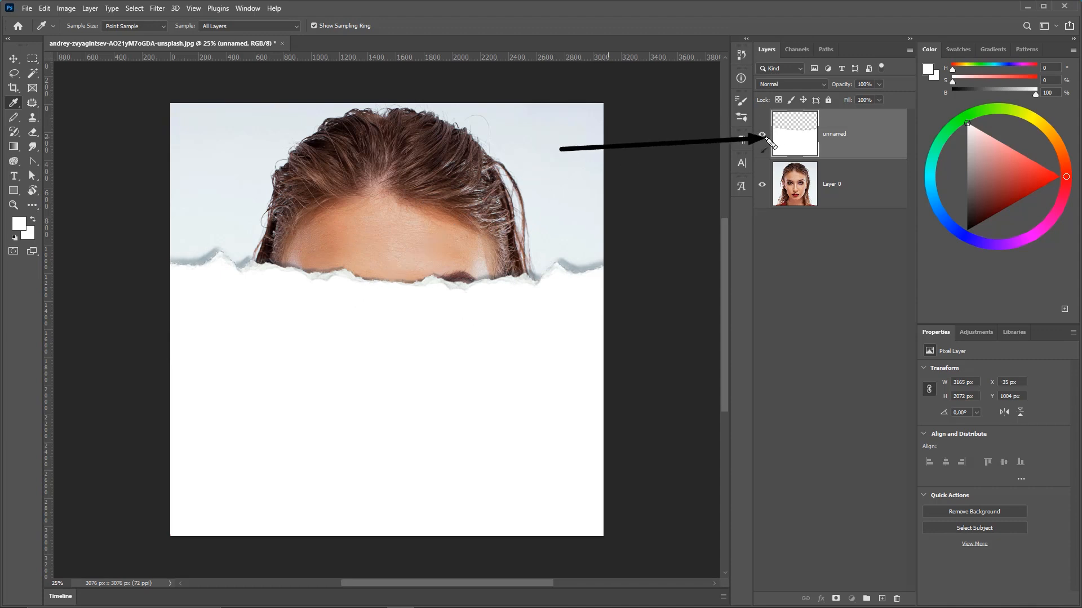
# Darken the torn paper edges with Levels by moving the black input slider inward, comparing before and after.
pyautogui.click(67, 9)
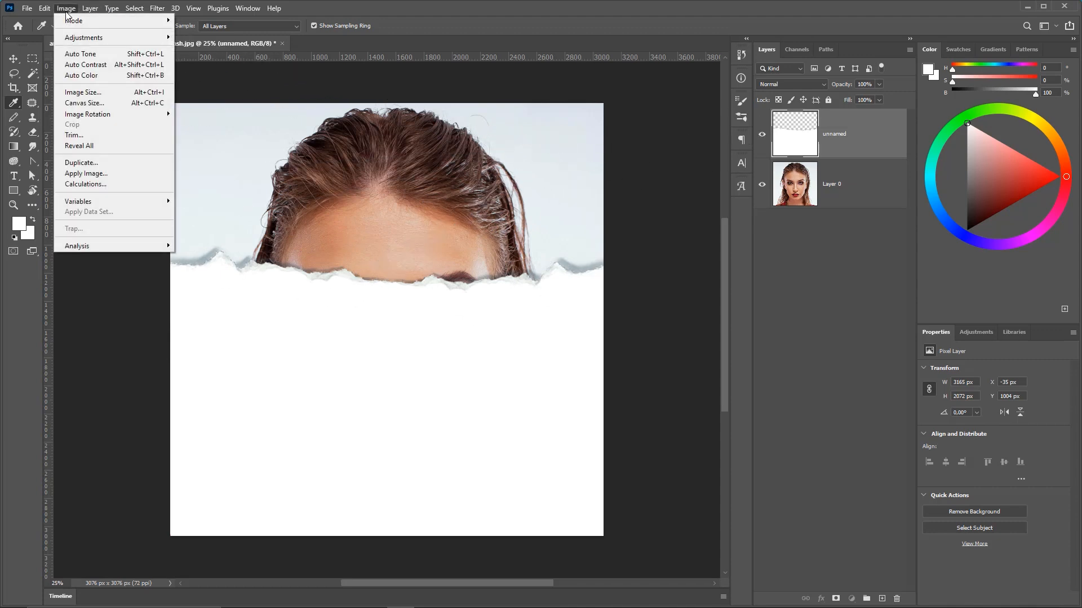
pyautogui.moveTo(91, 38)
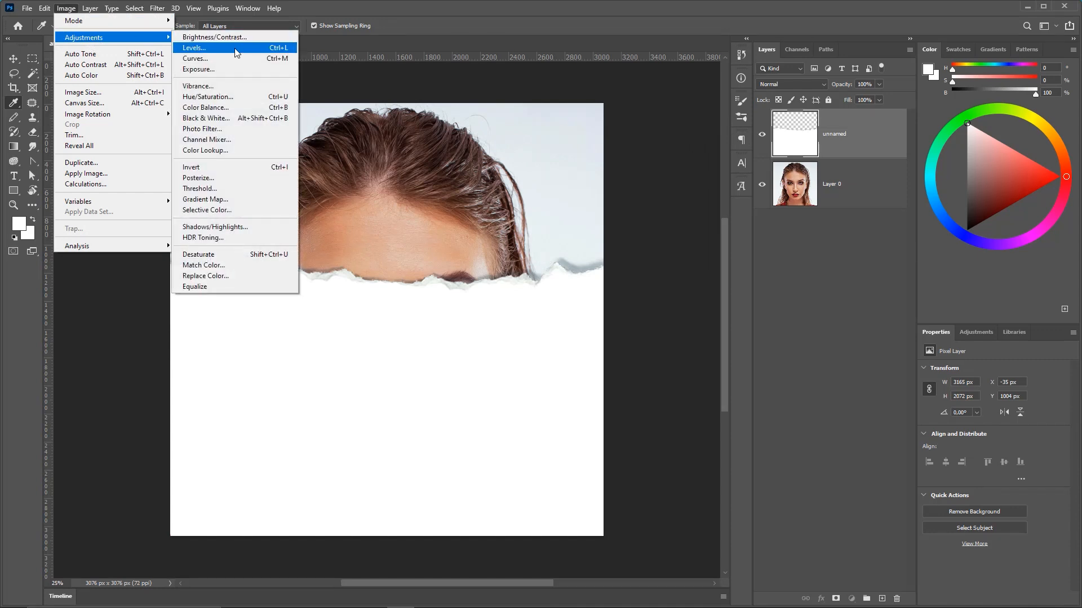
pyautogui.click(284, 53)
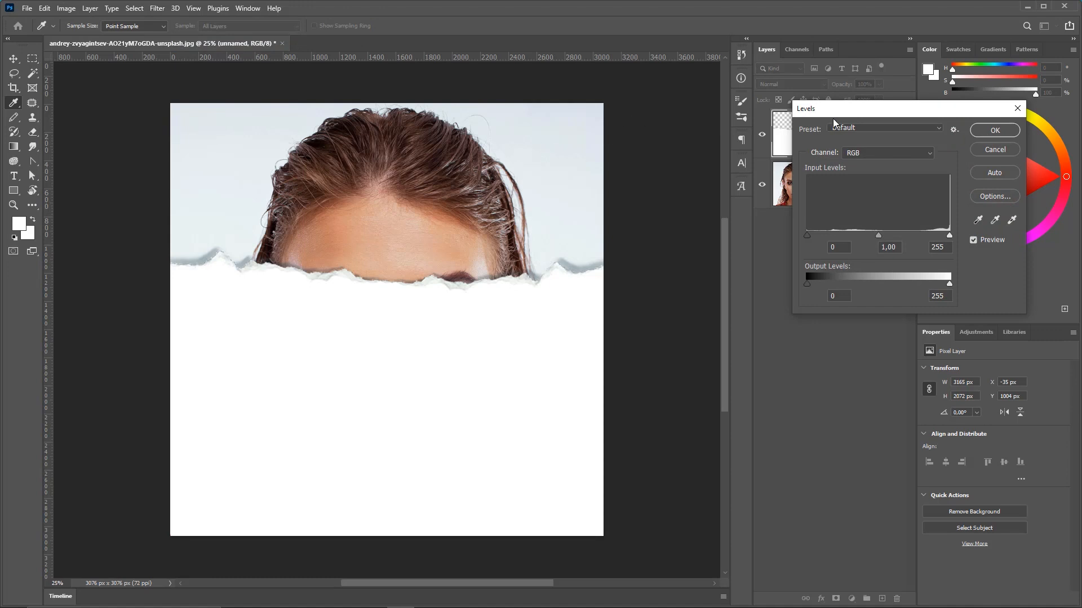
pyautogui.moveTo(836, 116); pyautogui.dragTo(609, 159)
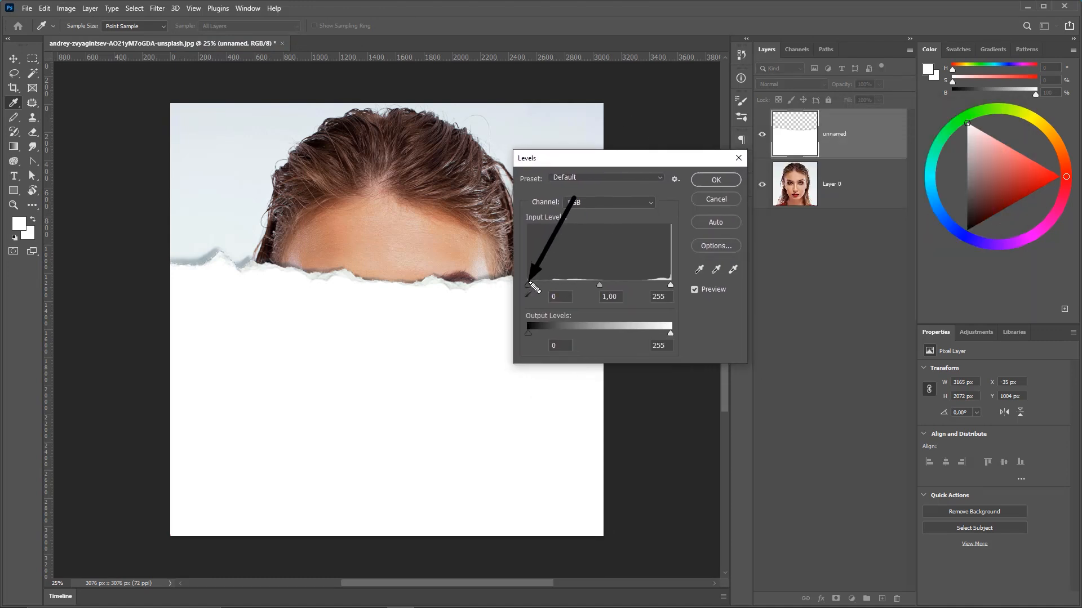
pyautogui.moveTo(529, 285); pyautogui.dragTo(600, 283)
pyautogui.click(710, 183)
pyautogui.hotkey('ctrl', 'z')
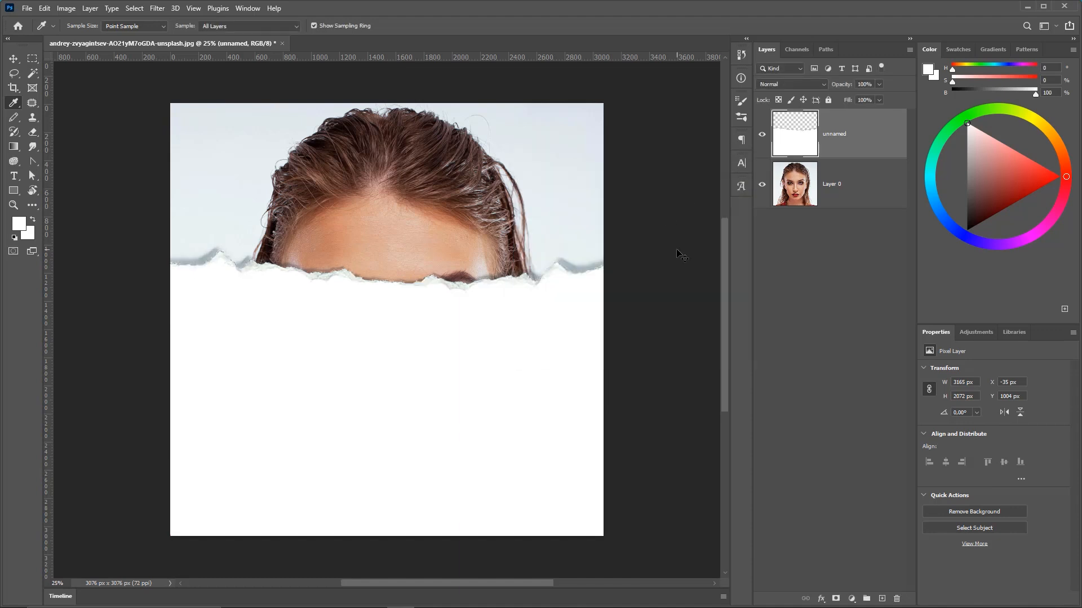
pyautogui.hotkey('ctrl', 'z')
pyautogui.hotkey('ctrl', 'shift', 'z')
pyautogui.hotkey('ctrl', 'shift', 'z')
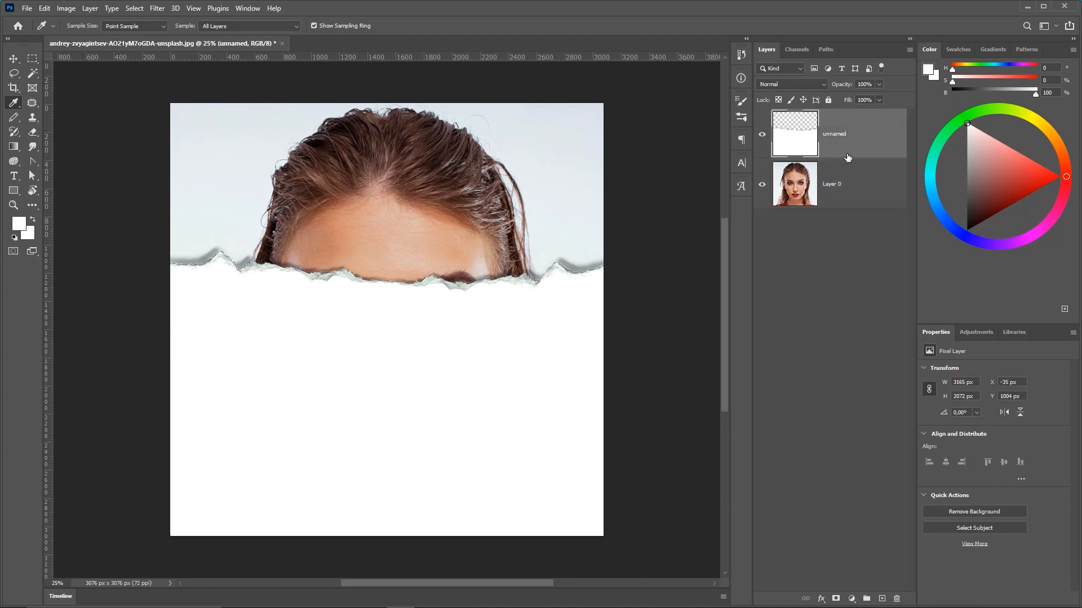
# Open the finished finalizada.jpg example from the project folder to view it.
pyautogui.click(291, 597)
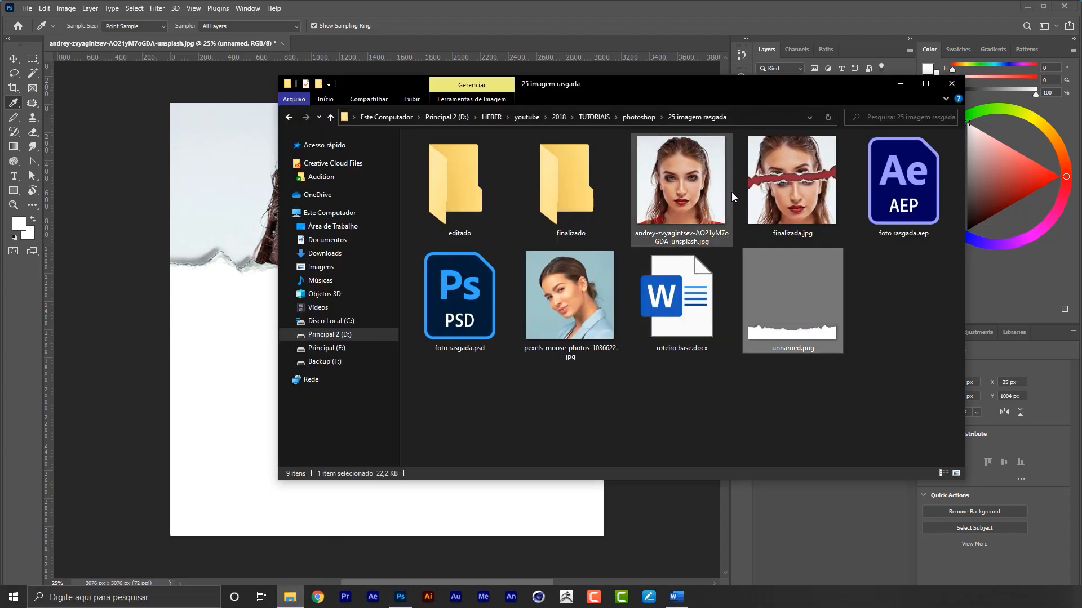
pyautogui.doubleClick(772, 178)
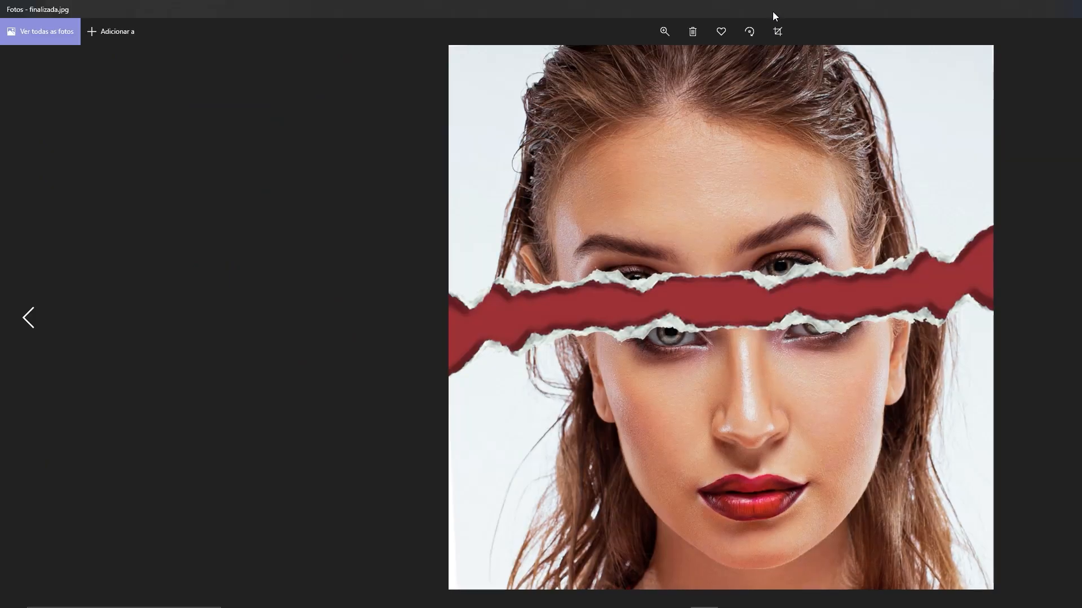
pyautogui.doubleClick(775, 12)
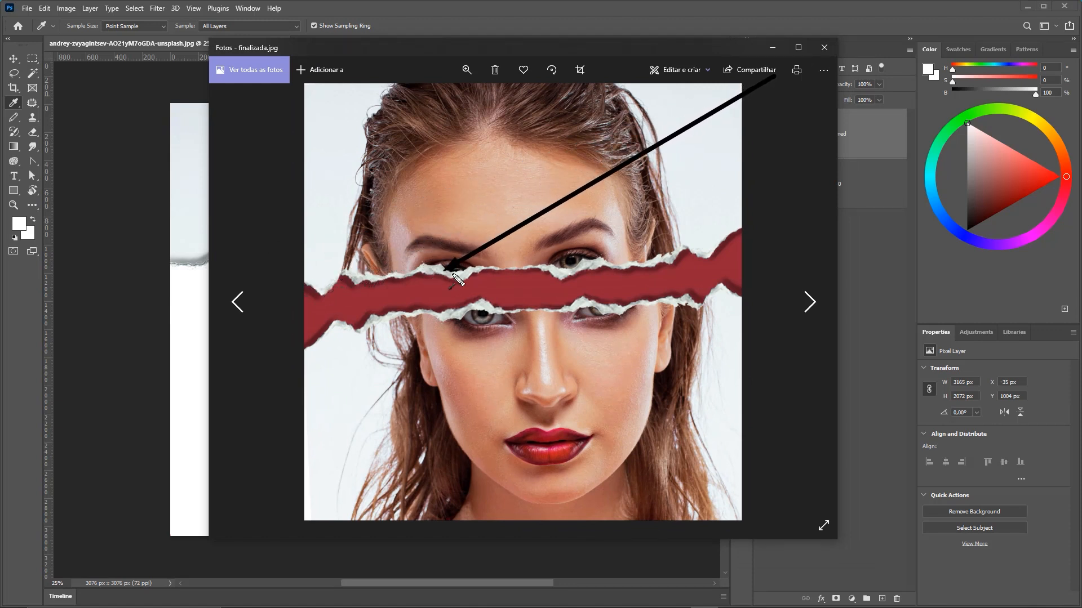
pyautogui.click(827, 48)
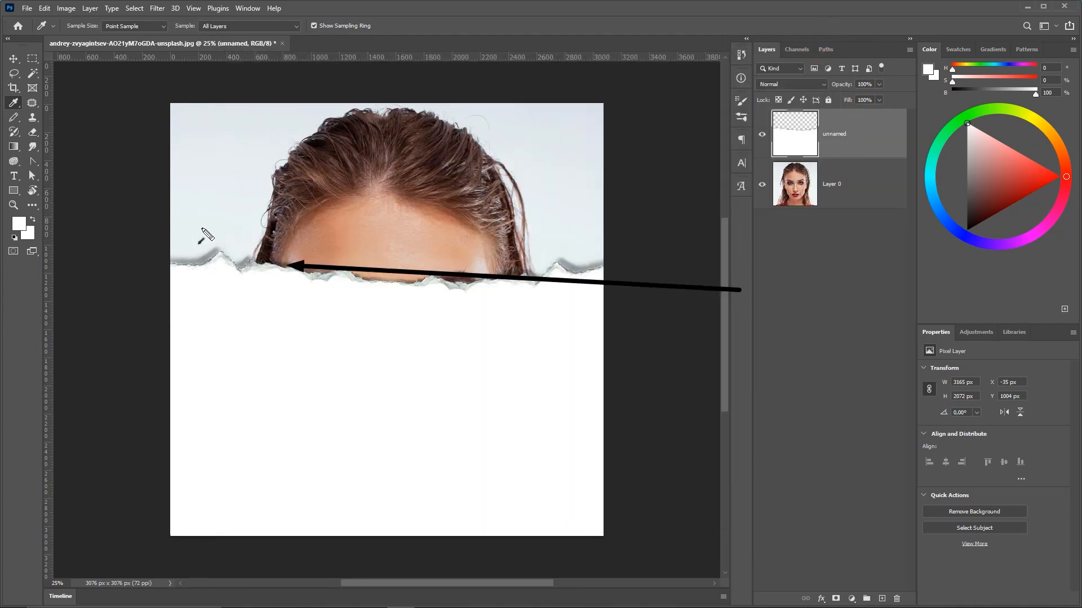
pyautogui.click(33, 75)
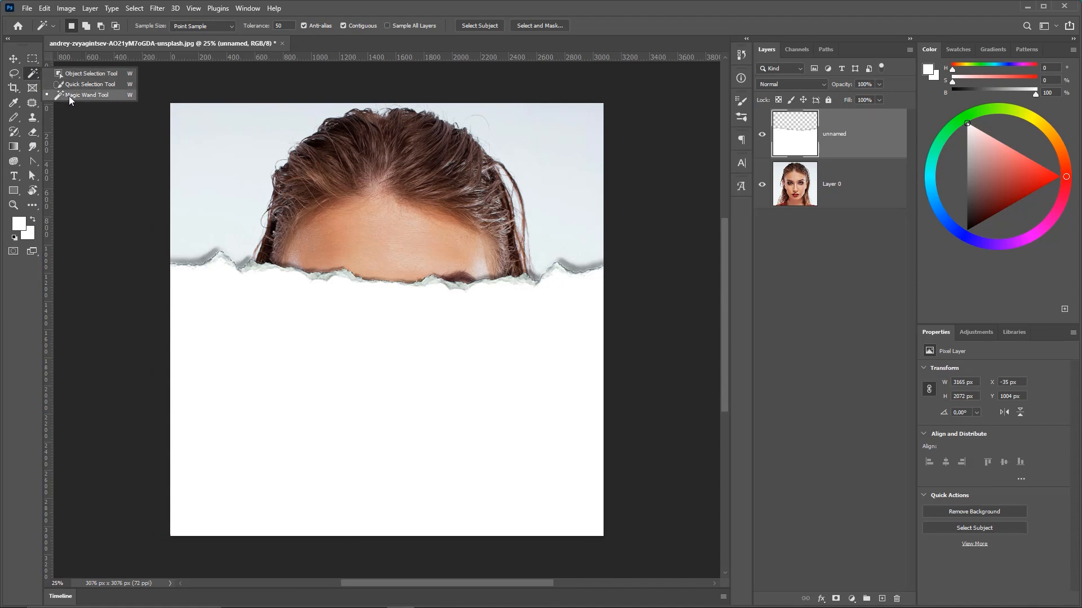
pyautogui.click(90, 96)
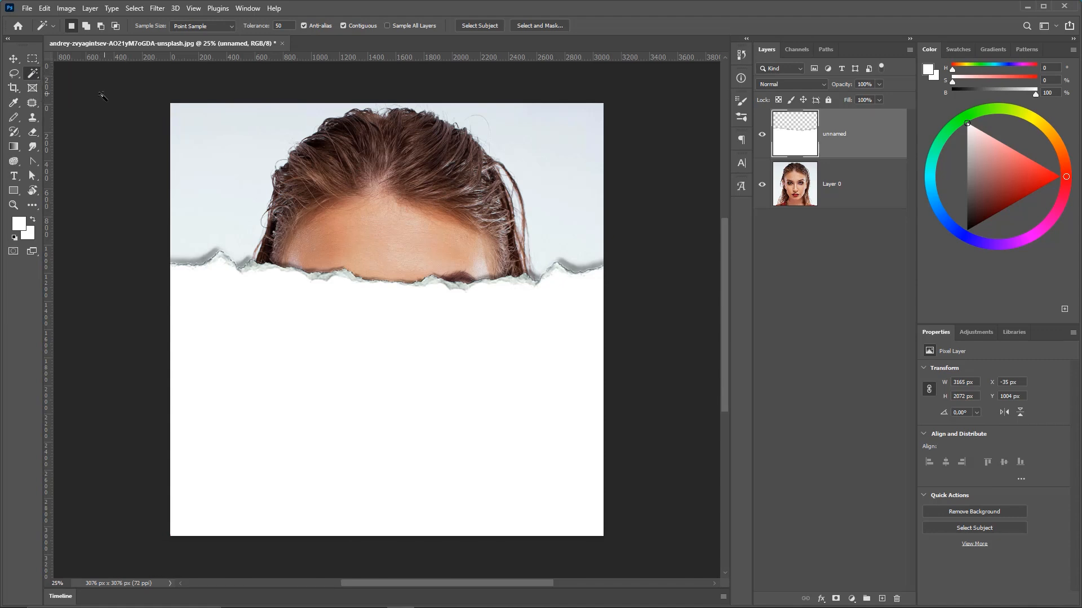
pyautogui.click(372, 365)
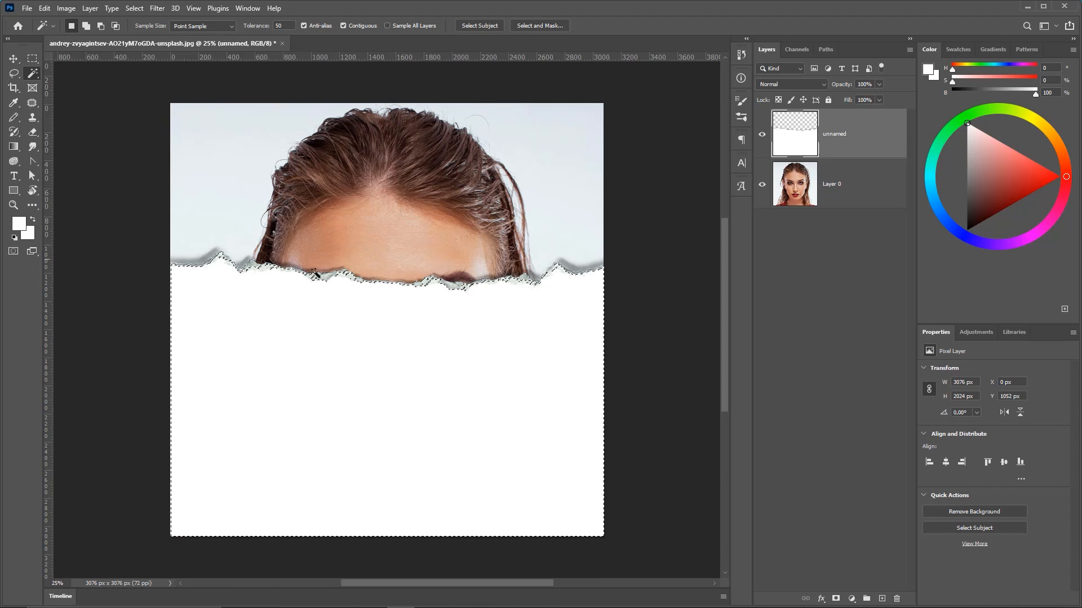
pyautogui.press('z')
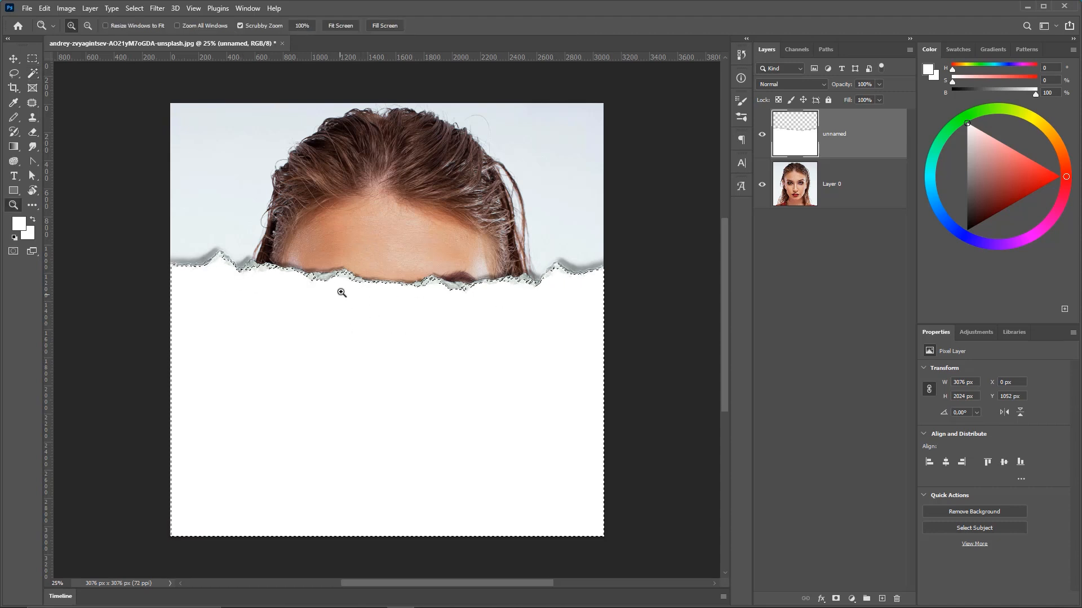
pyautogui.moveTo(340, 289); pyautogui.dragTo(423, 325)
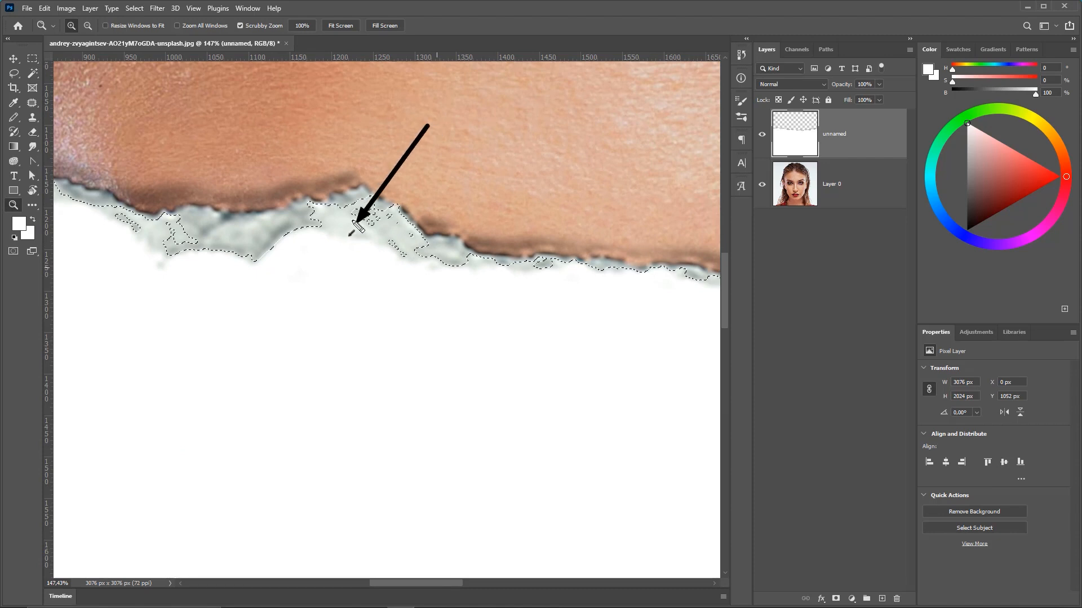
pyautogui.hotkey('ctrl', '0')
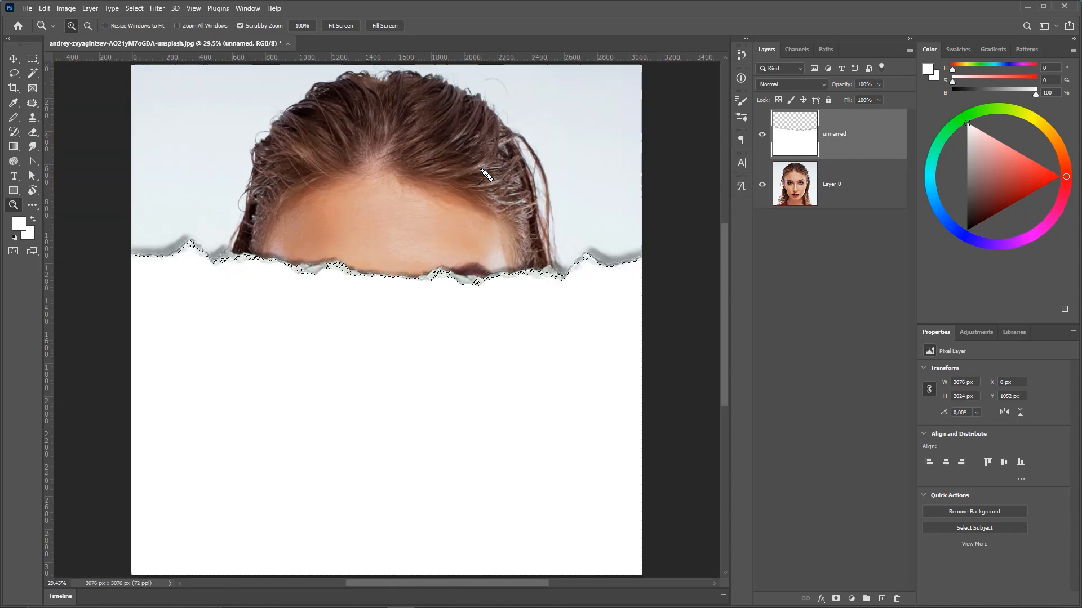
pyautogui.hotkey('ctrl', 'd')
# Select the white paper area with the Magic Wand at tolerance 30 and copy it to a new layer.
pyautogui.click(32, 73)
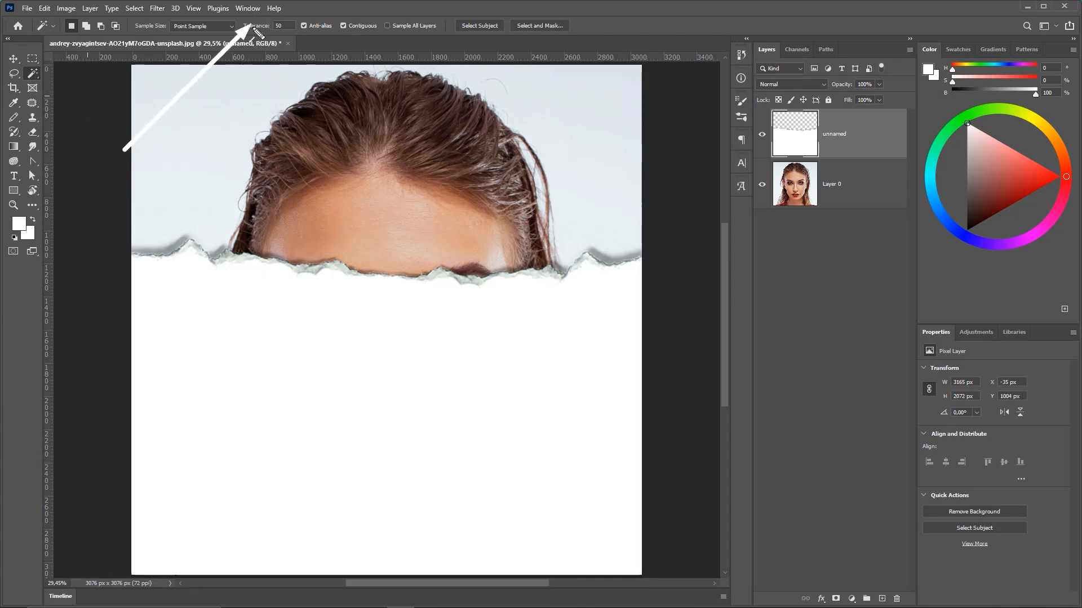
pyautogui.click(275, 25)
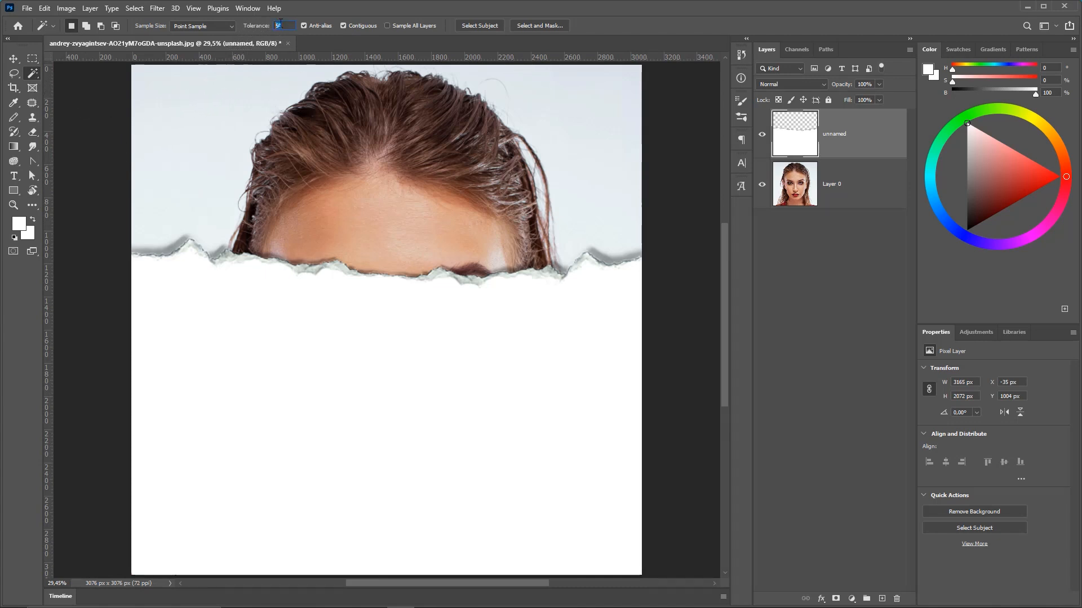
pyautogui.click(387, 370)
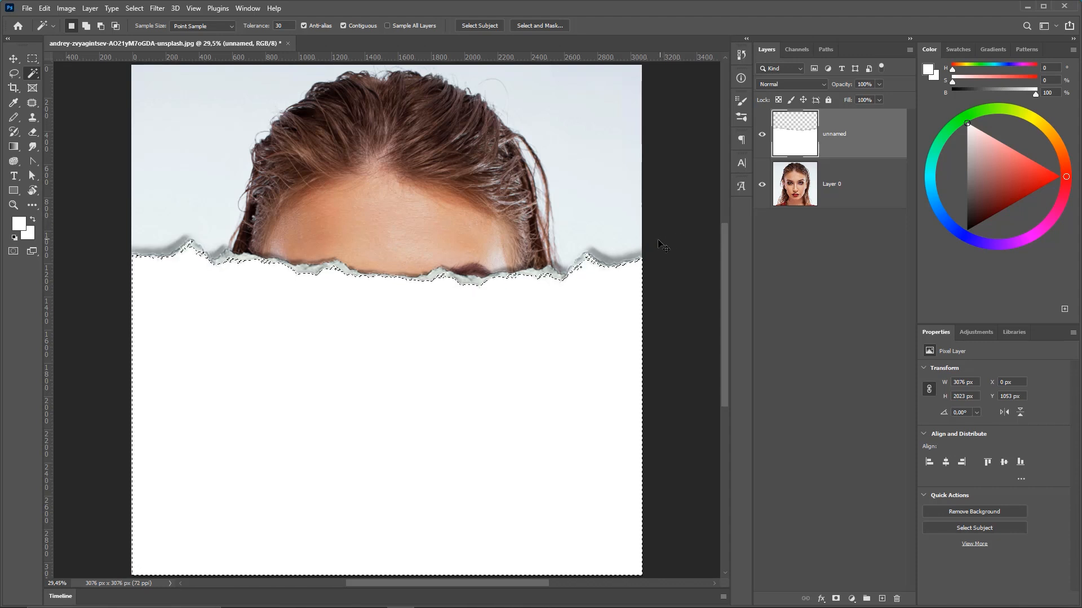
pyautogui.hotkey('ctrl', 'j')
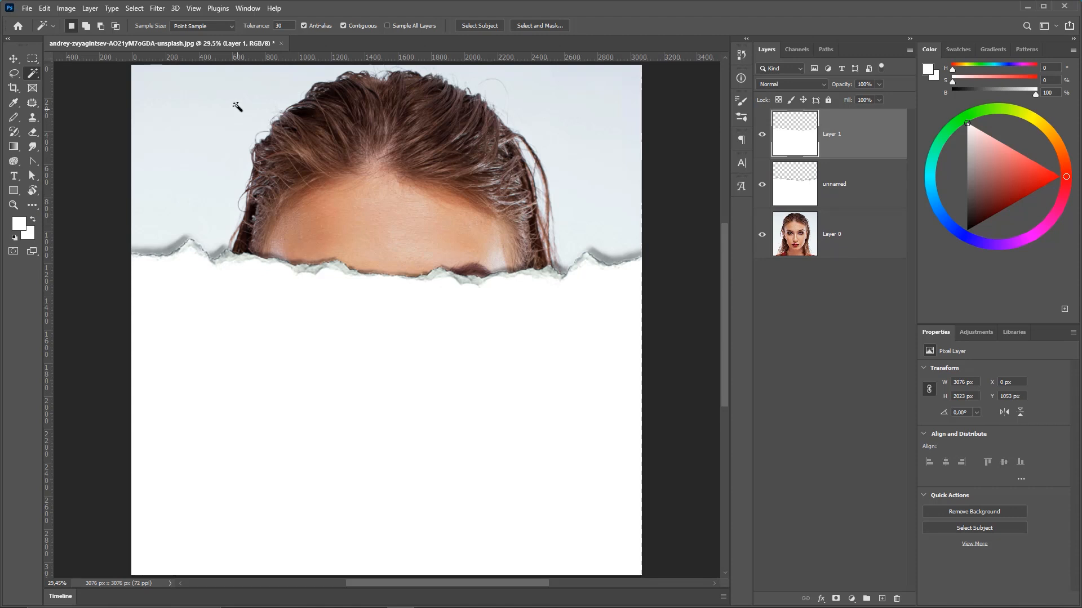
pyautogui.click(45, 9)
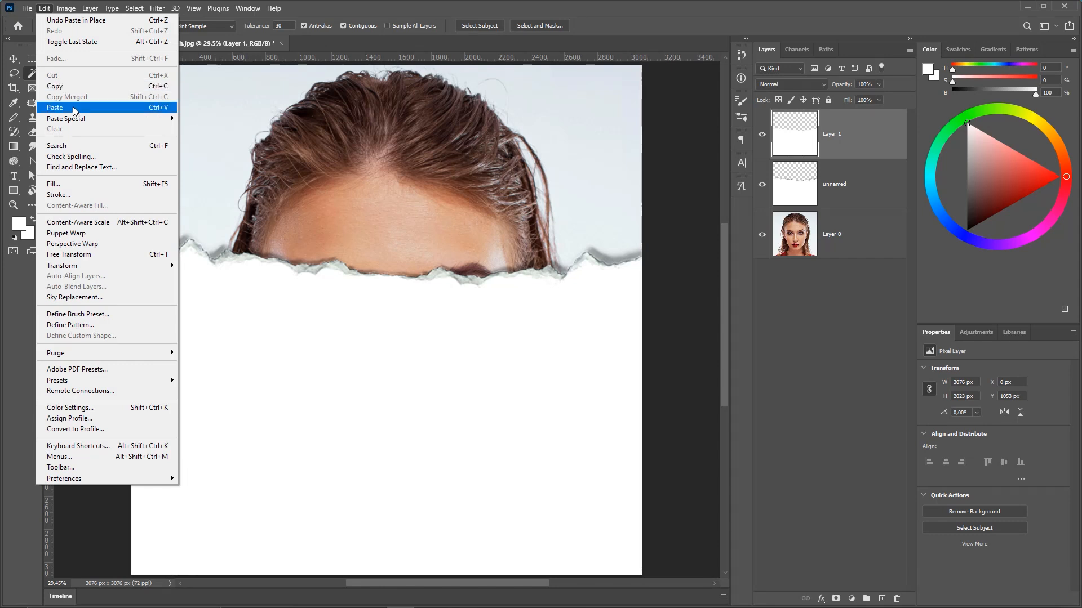
pyautogui.moveTo(79, 119)
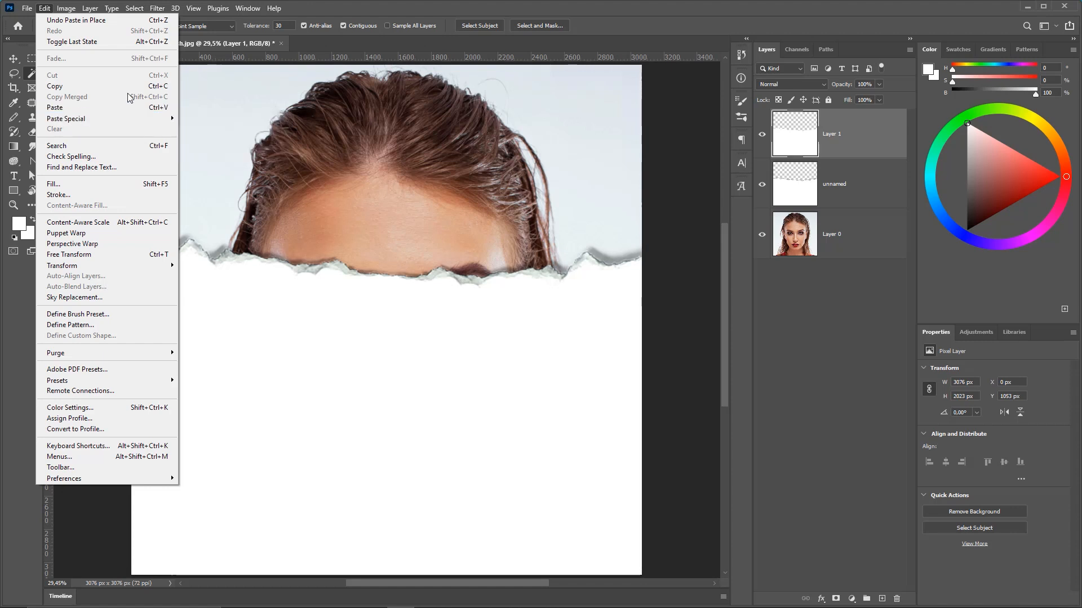
pyautogui.click(584, 10)
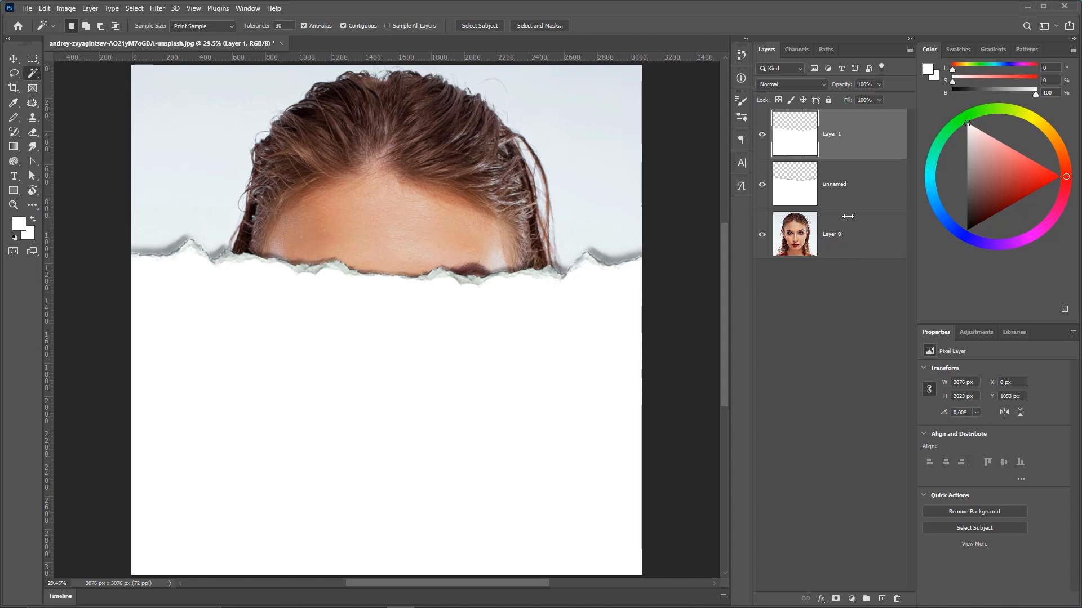
# Move the portrait layer to the top of the stack and clip it to the new paper layer below.
pyautogui.moveTo(853, 227); pyautogui.dragTo(846, 117)
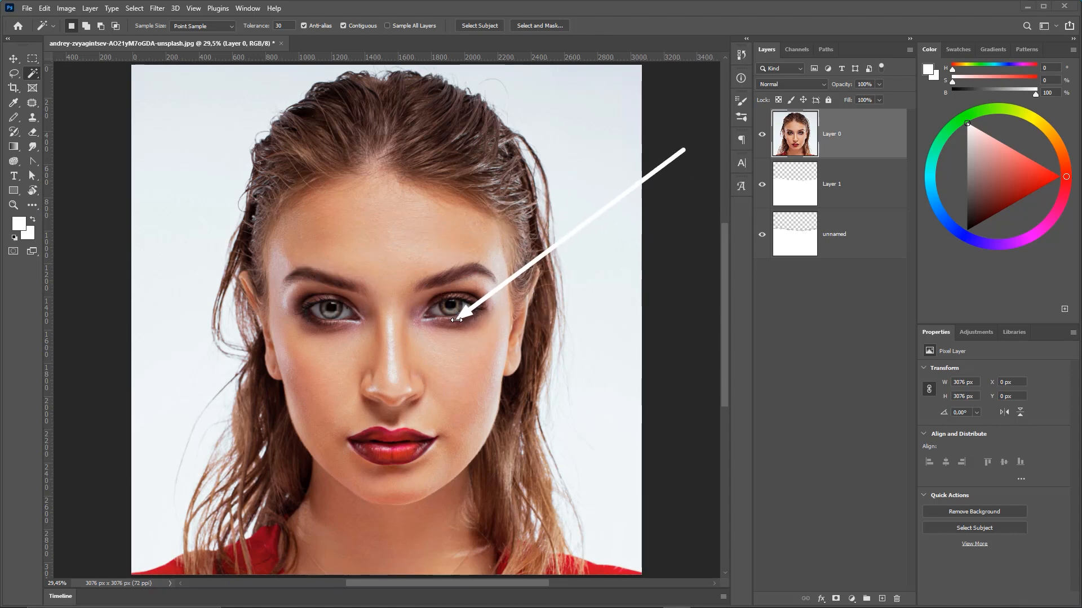
pyautogui.rightClick(851, 130)
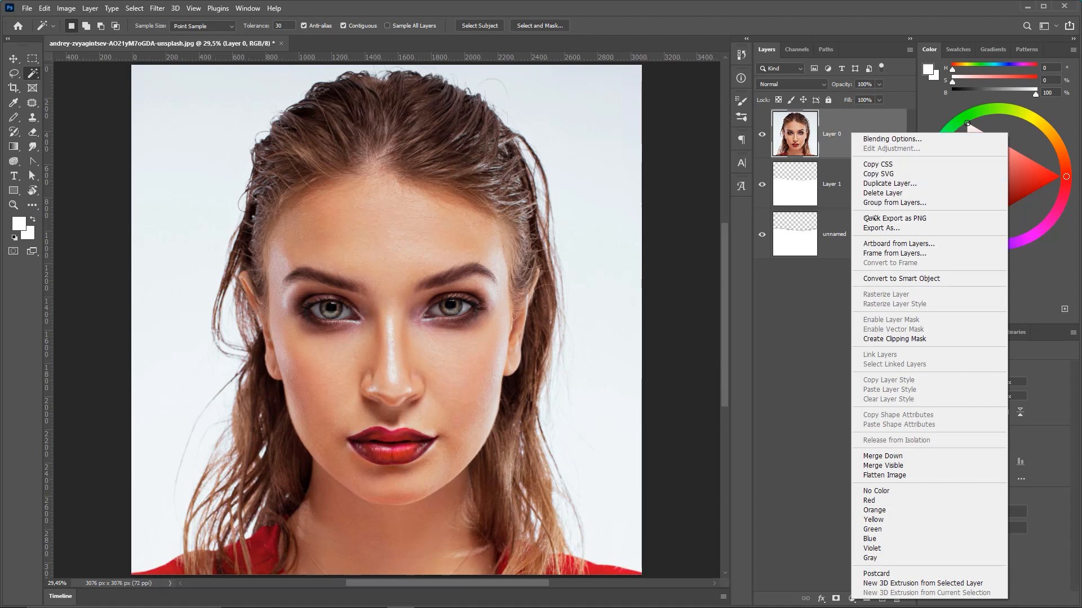
pyautogui.click(886, 339)
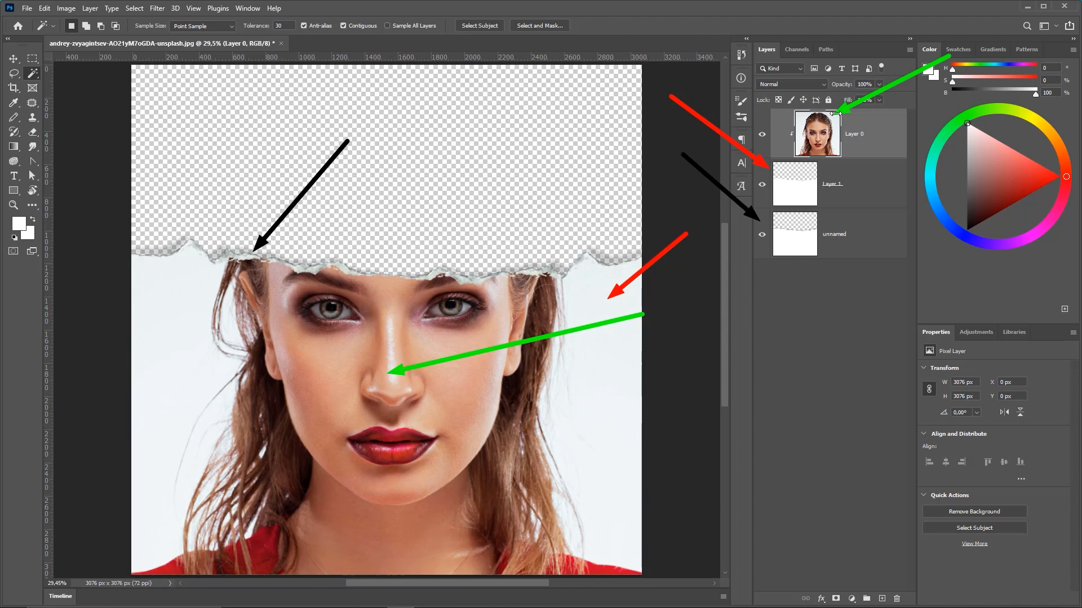
# Reset the foreground and background colors to default black and white and switch to the Move tool.
pyautogui.hotkey('ctrl', '-')
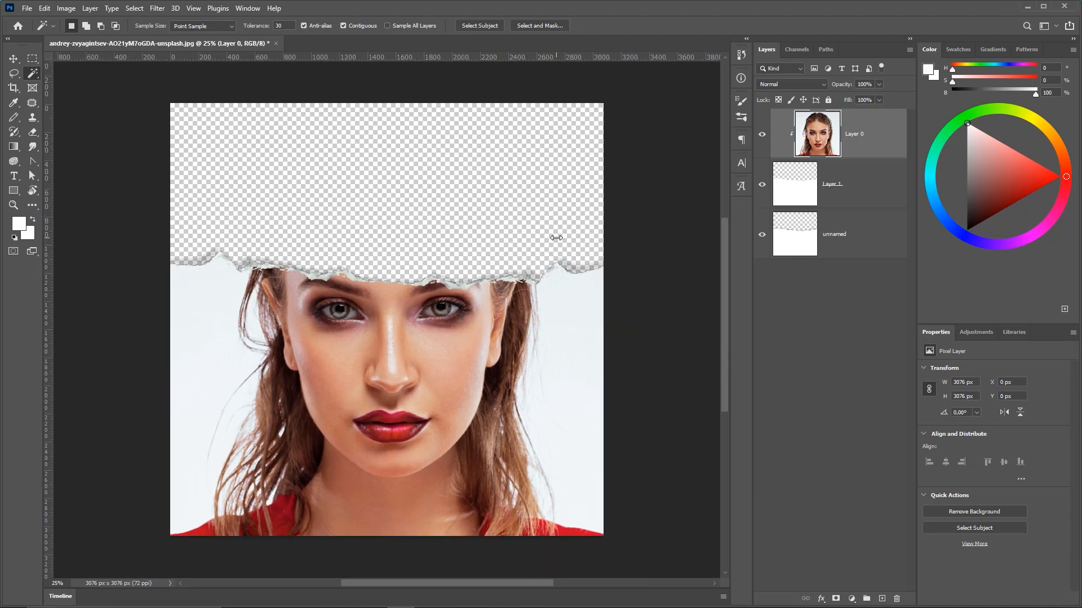
pyautogui.press('d')
pyautogui.press('v')
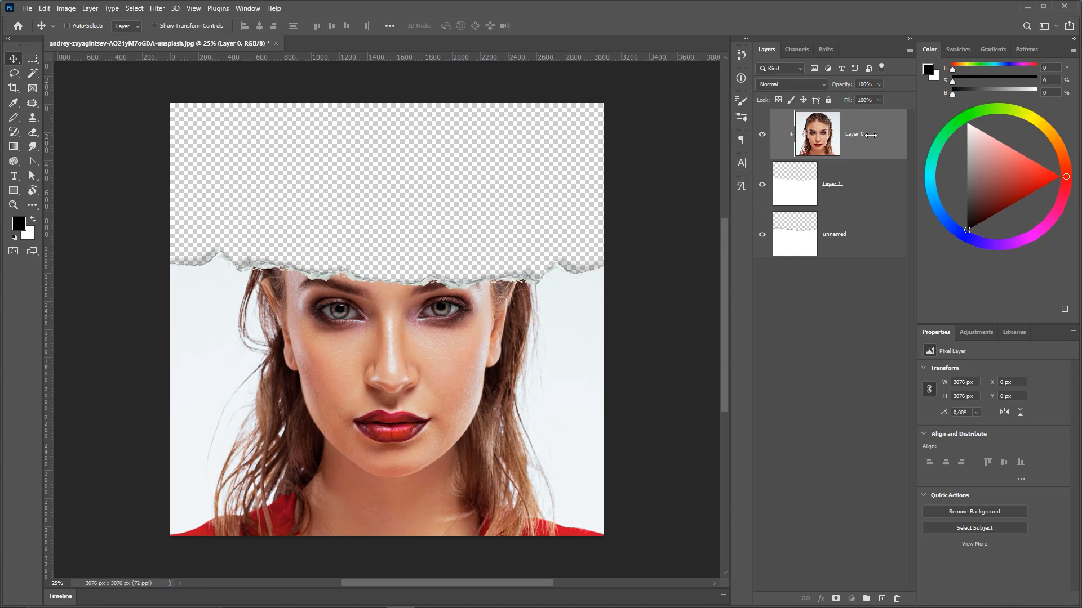
# Duplicate the portrait, paper and torn-paper layers together.
pyautogui.keyDown('shift'); pyautogui.click(859, 232); pyautogui.keyUp('shift')
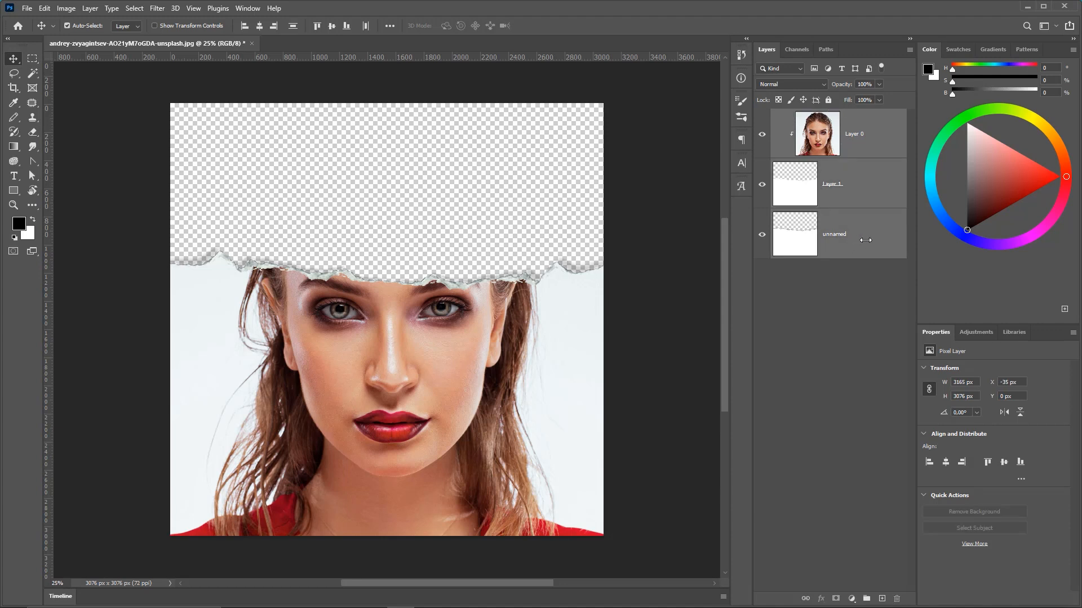
pyautogui.hotkey('ctrl', 'j')
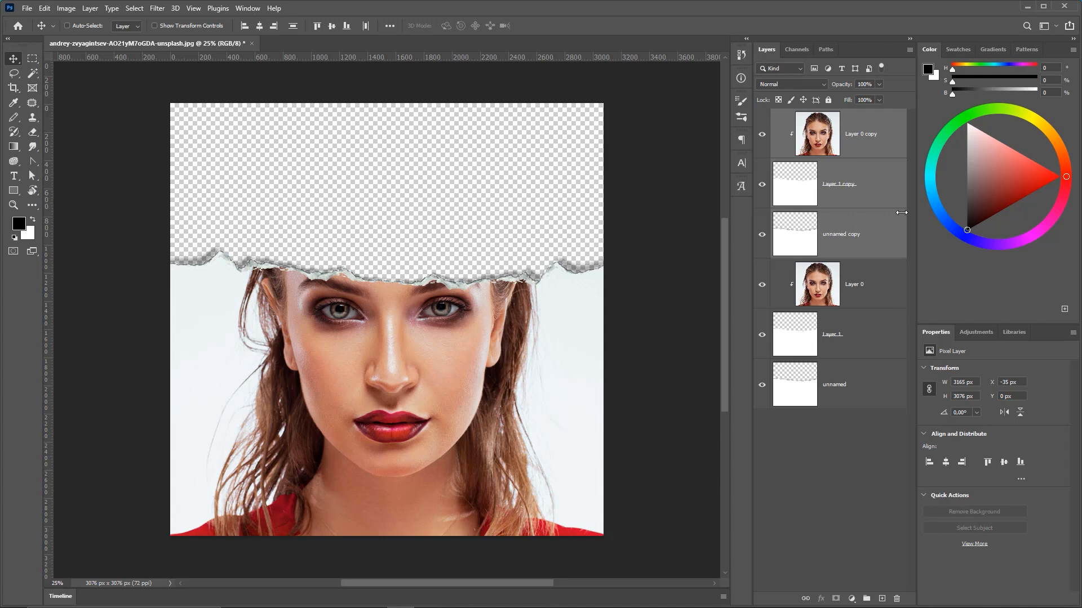
pyautogui.click(133, 9)
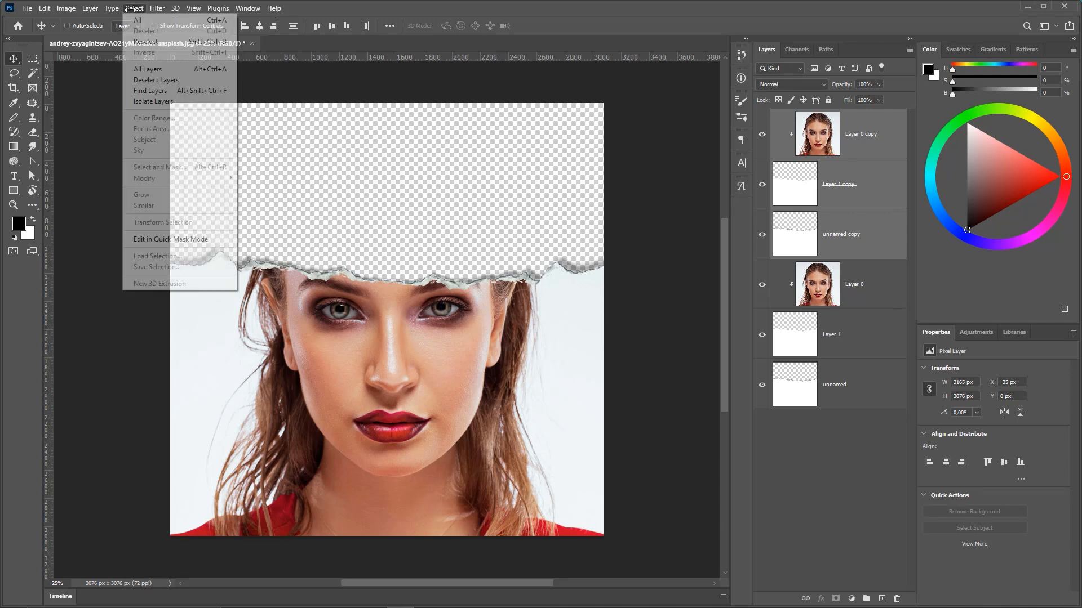
pyautogui.click(334, 7)
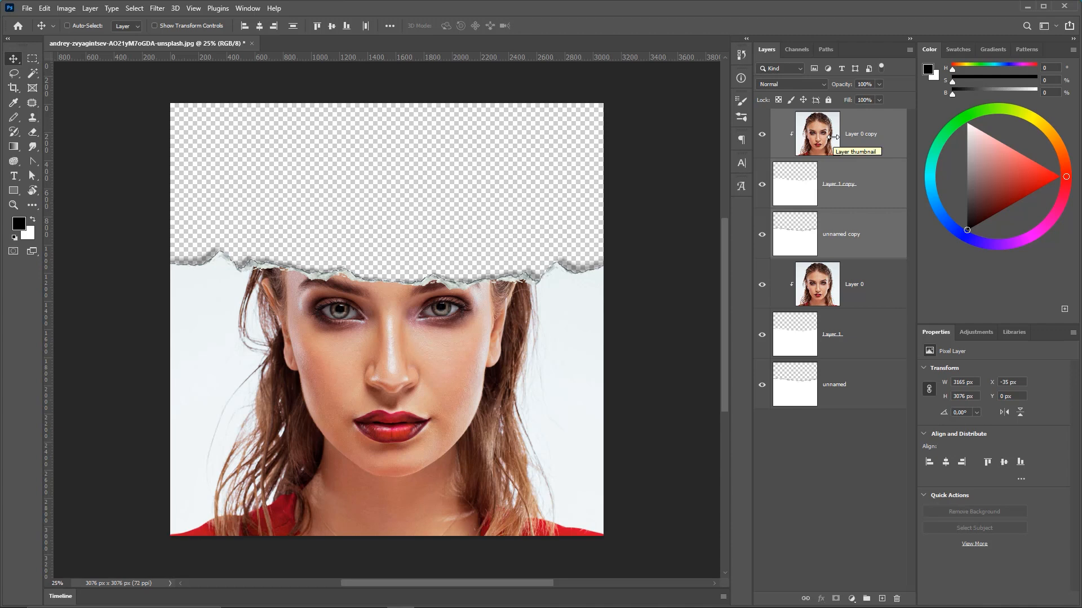
# Flip the copied paper and torn-paper layers vertically with Free Transform.
pyautogui.press('ctrl')
pyautogui.click(878, 205)
pyautogui.keyDown('shift'); pyautogui.click(888, 228); pyautogui.keyUp('shift')
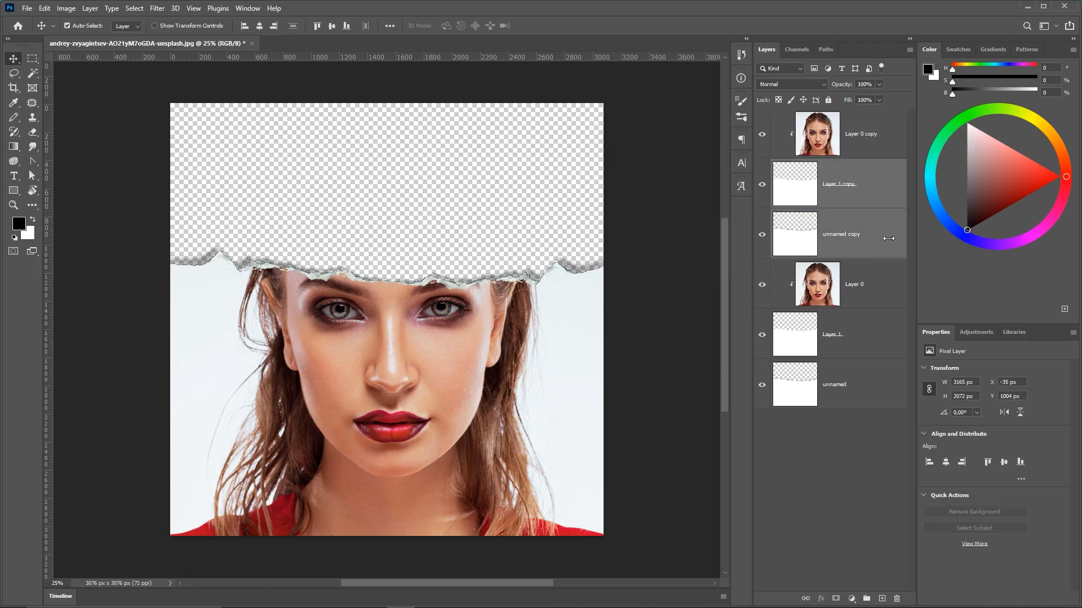
pyautogui.click(44, 9)
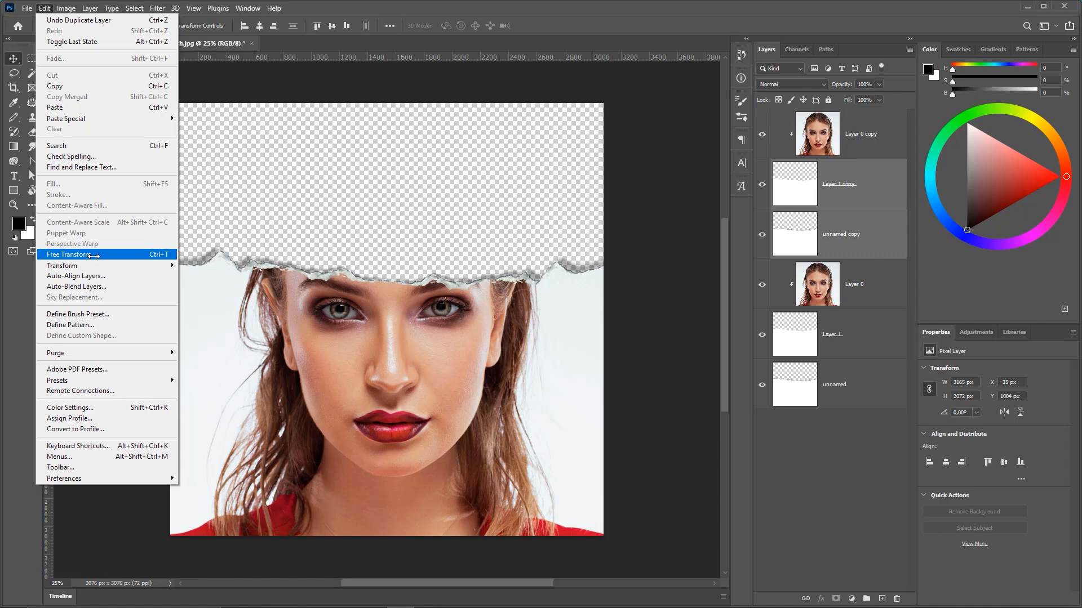
pyautogui.click(93, 256)
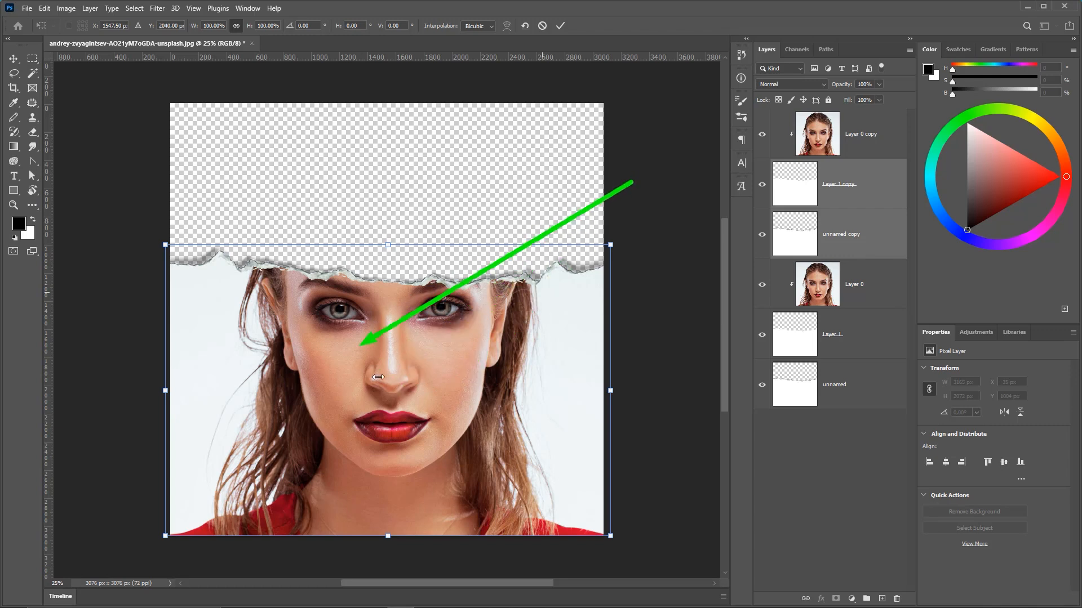
pyautogui.rightClick(406, 343)
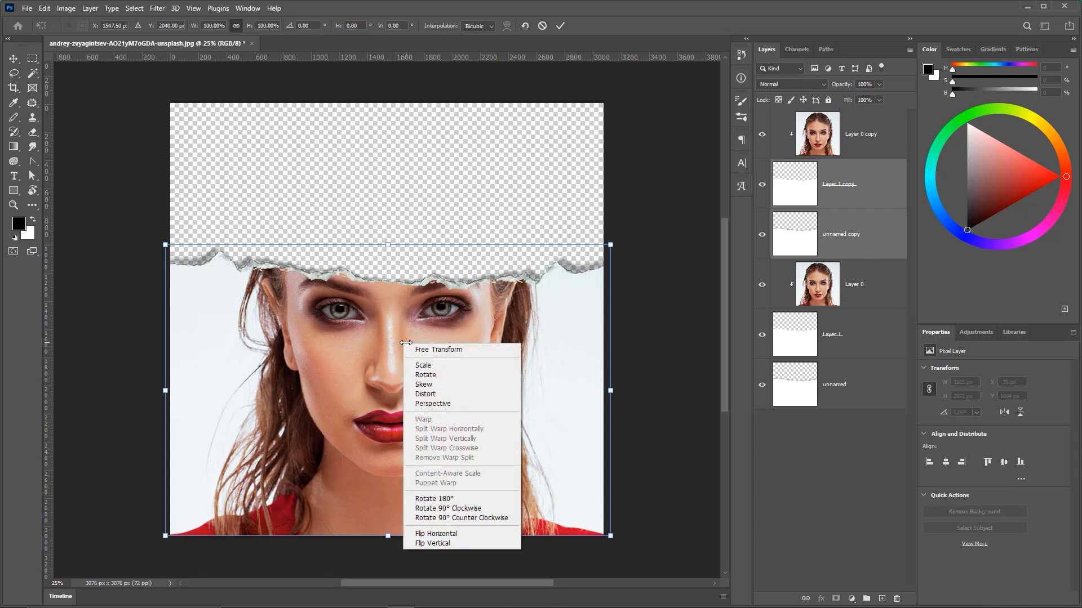
pyautogui.click(442, 543)
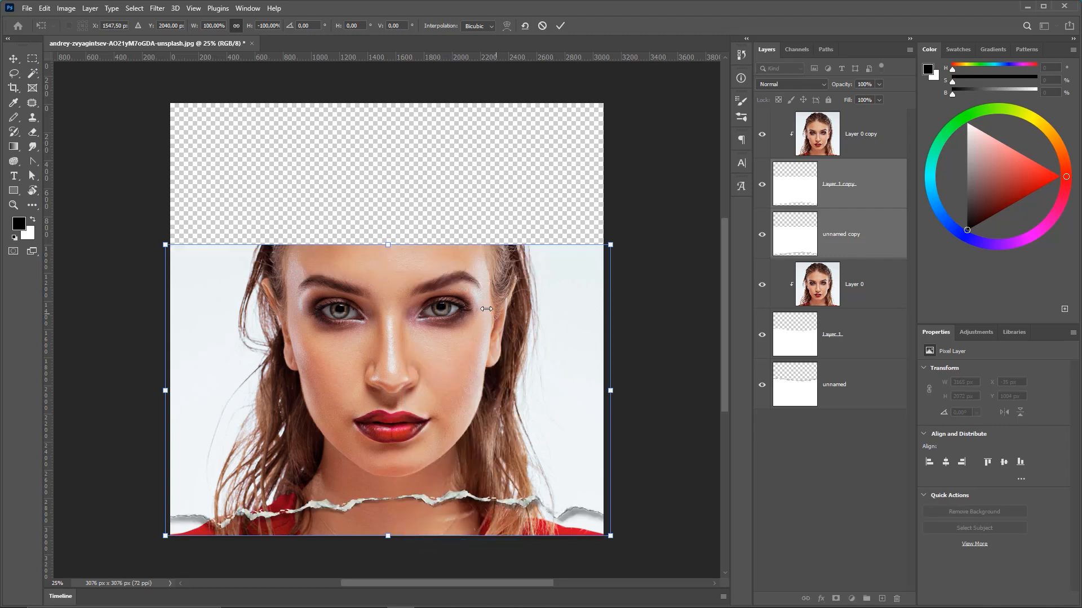
pyautogui.press('Return')
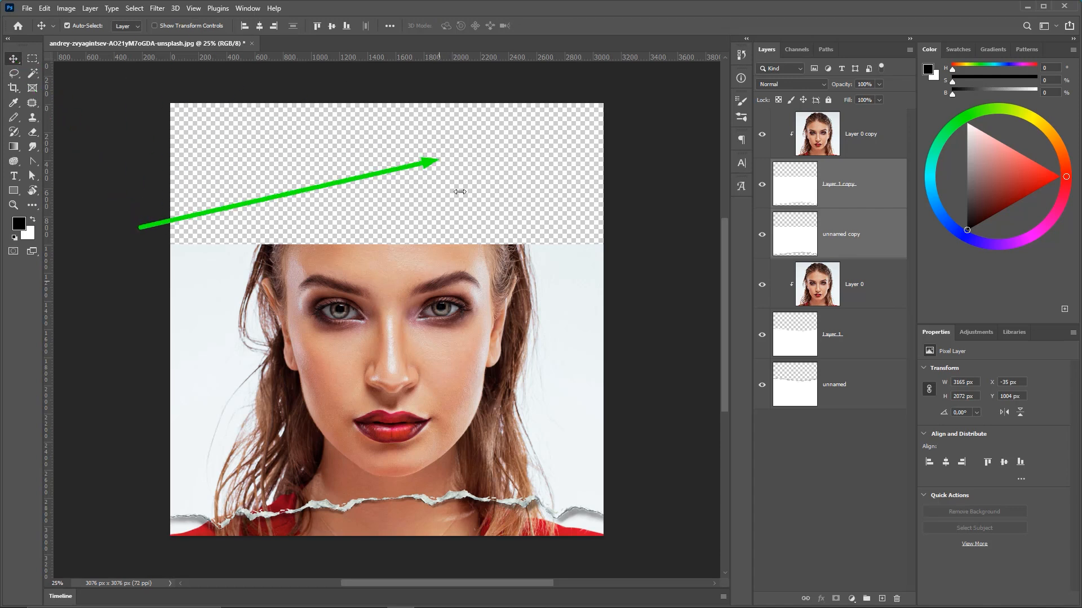
# Move the flipped paper copies upward to open a torn gap across the forehead.
pyautogui.moveTo(451, 365); pyautogui.dragTo(444, 89)
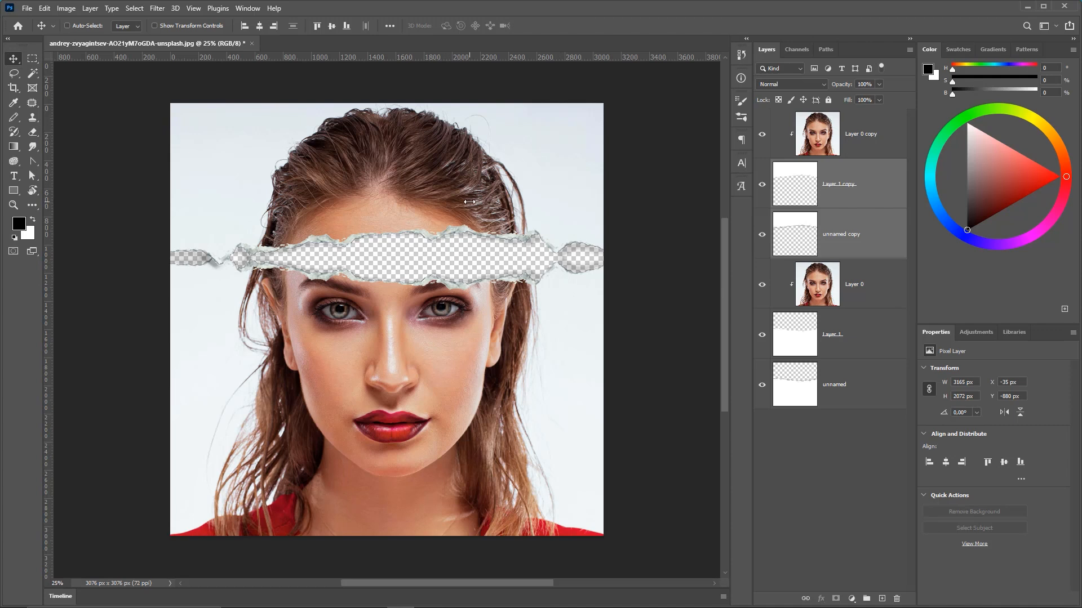
pyautogui.moveTo(433, 204); pyautogui.dragTo(432, 212)
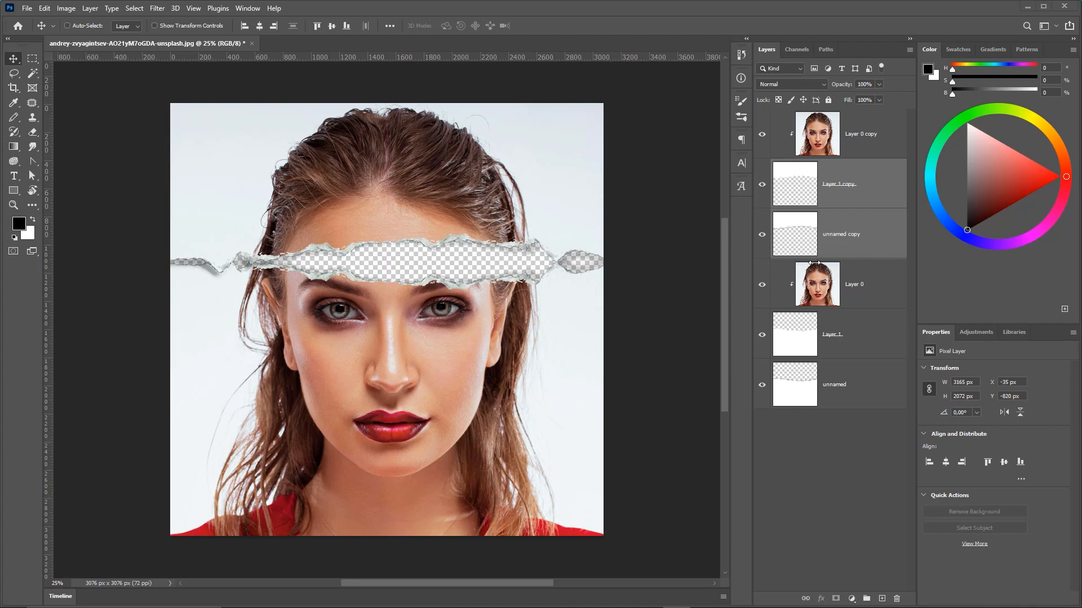
# Select all four paper layers and move them down so the torn gap crosses the eyes.
pyautogui.click(840, 385)
pyautogui.keyDown('ctrl'); pyautogui.click(868, 336); pyautogui.keyUp('ctrl')
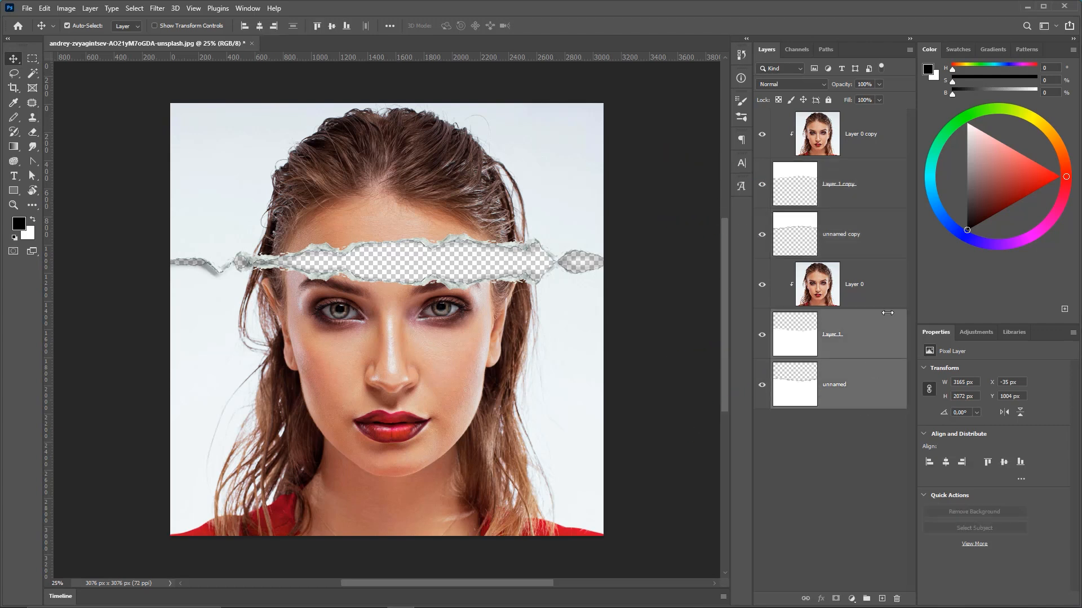
pyautogui.keyDown('ctrl'); pyautogui.click(873, 243); pyautogui.keyUp('ctrl')
pyautogui.keyDown('ctrl'); pyautogui.click(867, 186); pyautogui.keyUp('ctrl')
pyautogui.moveTo(431, 260); pyautogui.dragTo(436, 307)
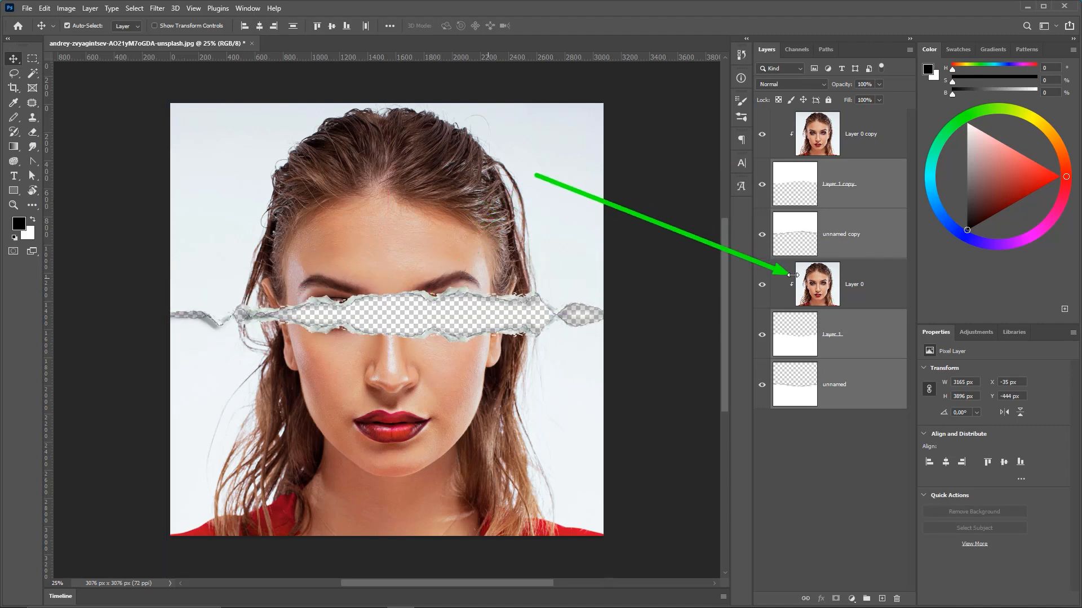
# Move the lower portrait layer down about 152 px inside the torn gap, then select the upper portrait copy.
pyautogui.click(854, 281)
pyautogui.moveTo(430, 346); pyautogui.dragTo(473, 369)
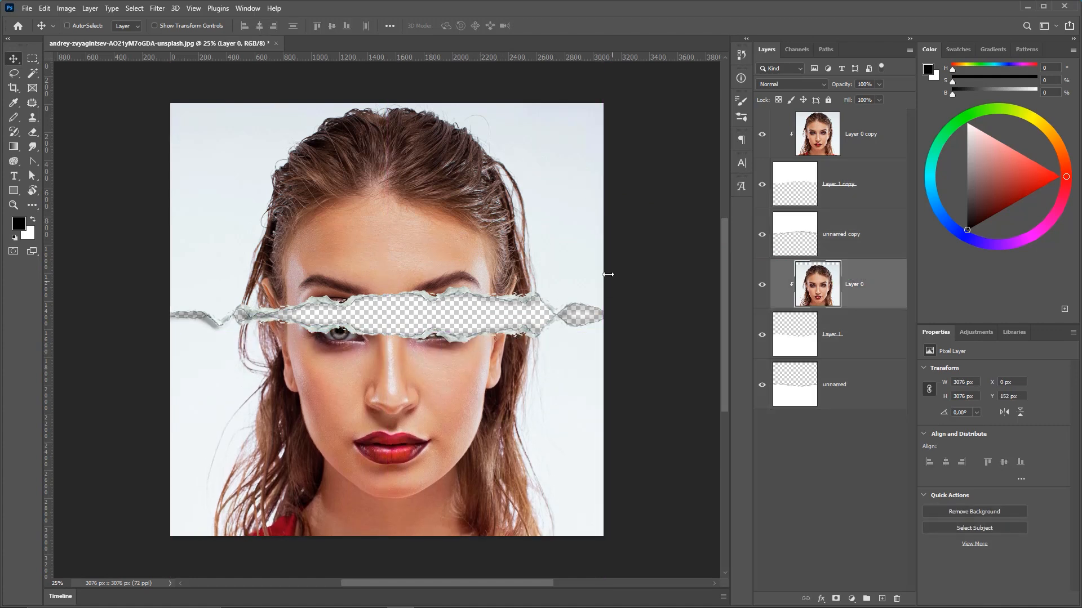
pyautogui.click(843, 136)
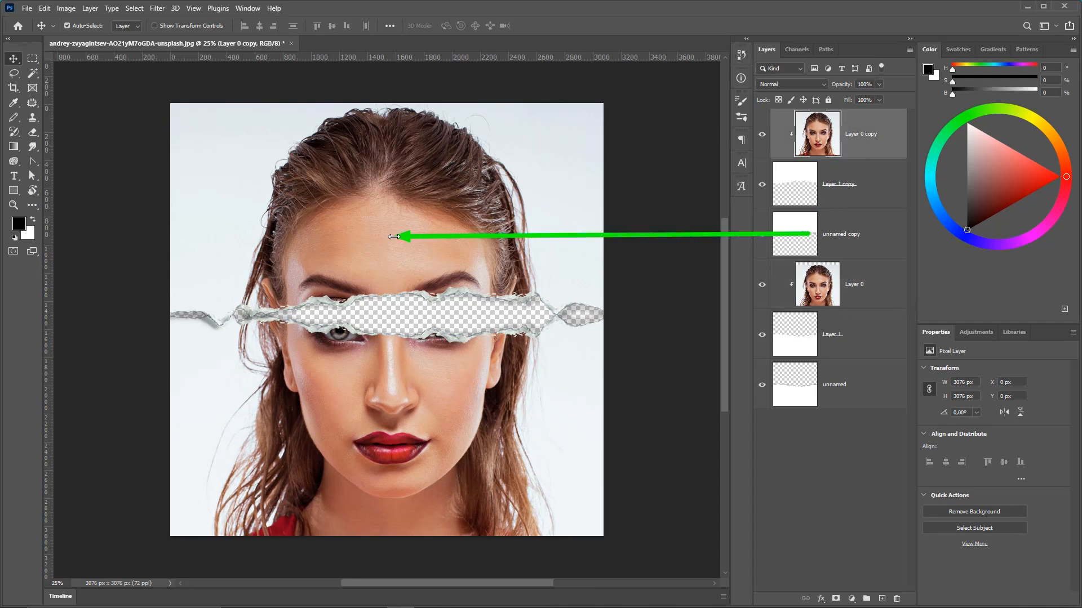
# Move the upper portrait copy slightly upward.
pyautogui.moveTo(392, 260); pyautogui.dragTo(392, 244)
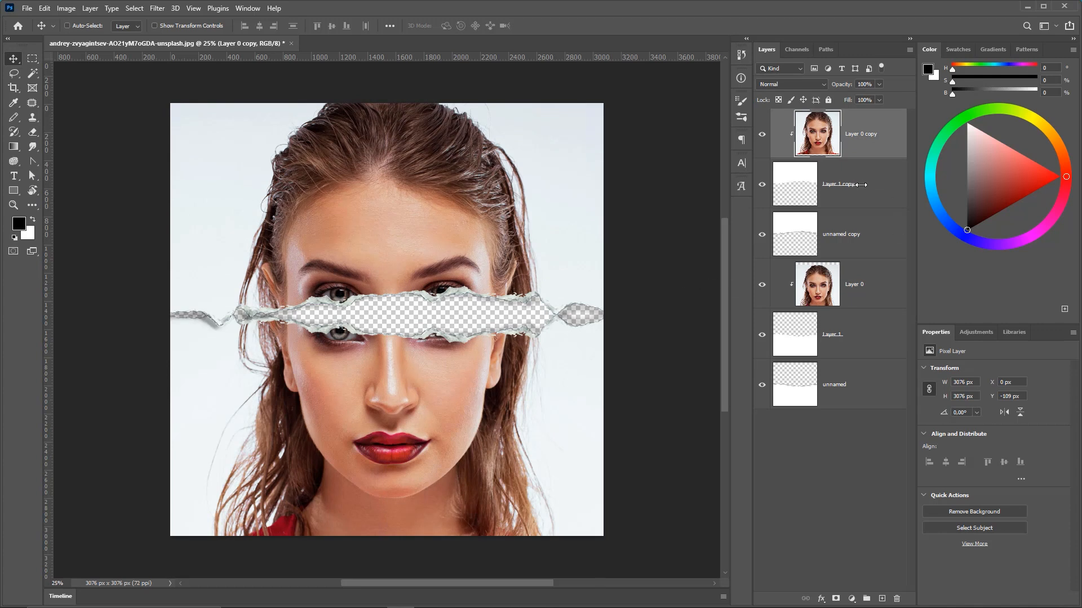
pyautogui.hotkey('alt', '[')
pyautogui.hotkey('alt', '[')
pyautogui.hotkey('alt', '[')
pyautogui.hotkey('alt', '[')
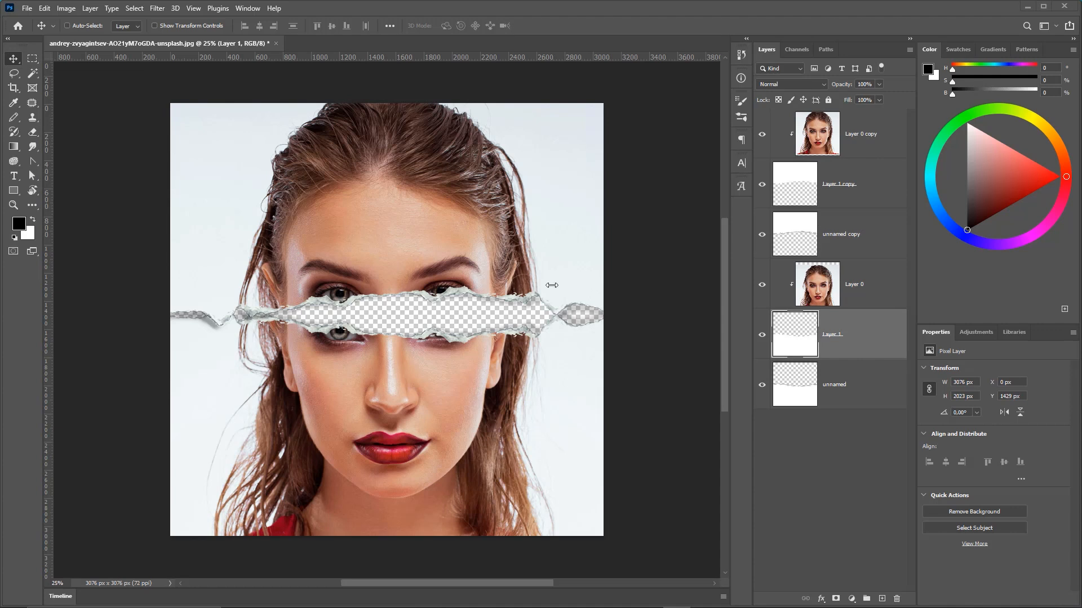
pyautogui.click(833, 393)
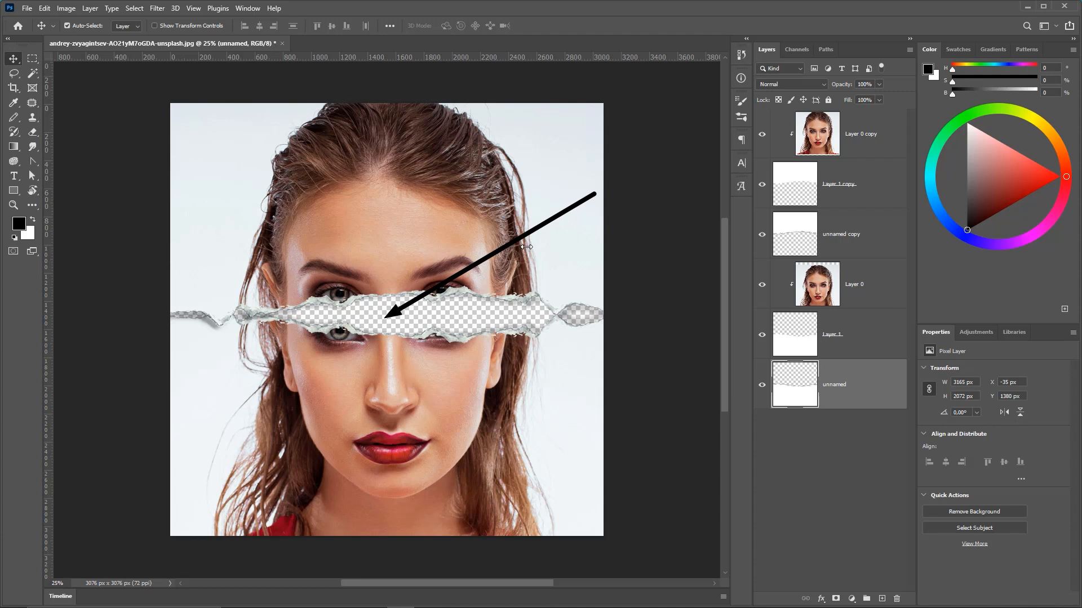
pyautogui.click(859, 115)
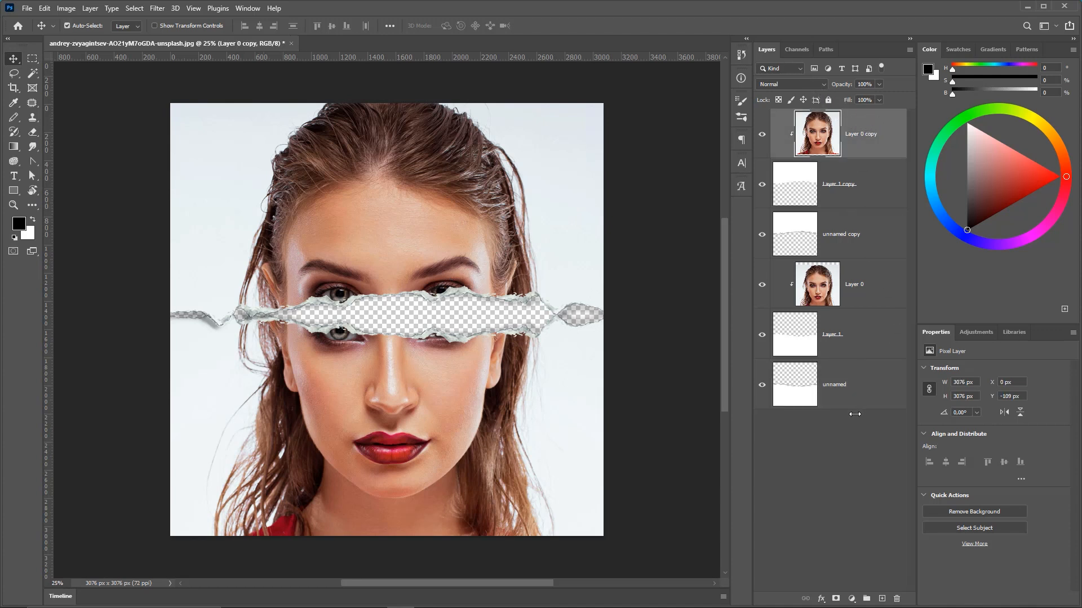
# Add a new empty layer and set the foreground color to hex 922736.
pyautogui.moveTo(833, 379)
pyautogui.mouseDown()
pyautogui.moveTo(891, 539)
pyautogui.moveTo(860, 584)
pyautogui.moveTo(828, 588)
pyautogui.moveTo(886, 595)
pyautogui.mouseUp()
pyautogui.click(882, 598)
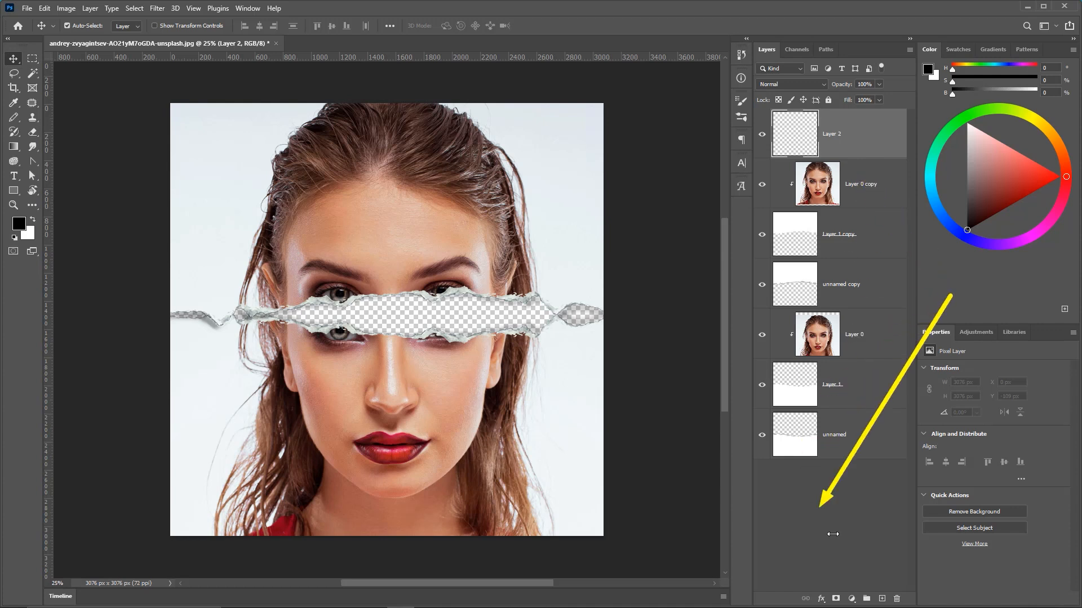
pyautogui.click(19, 224)
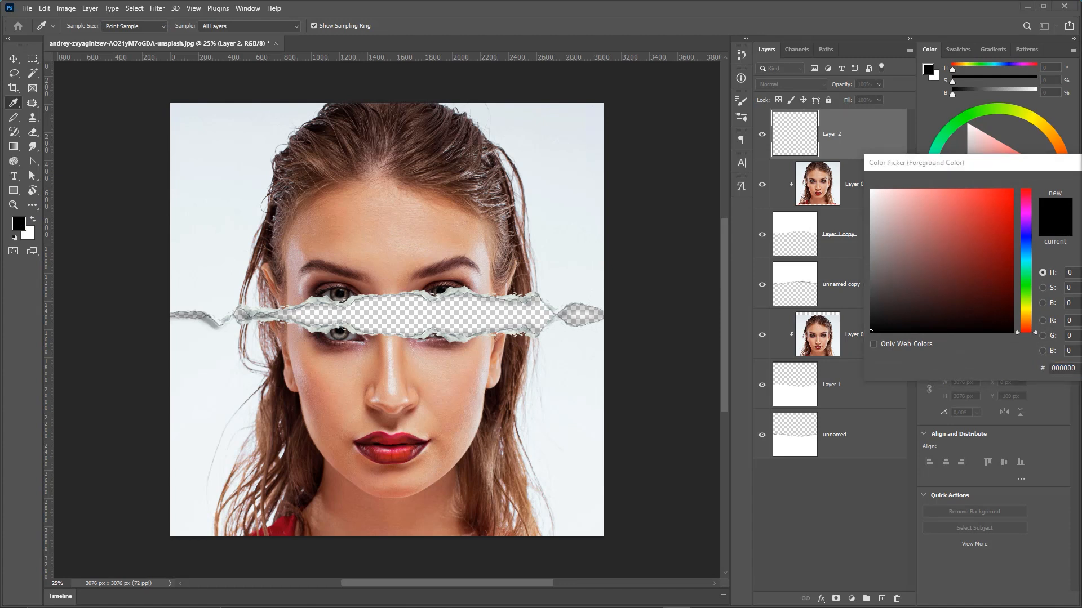
pyautogui.moveTo(1022, 165); pyautogui.dragTo(859, 147)
pyautogui.moveTo(921, 348); pyautogui.dragTo(854, 348)
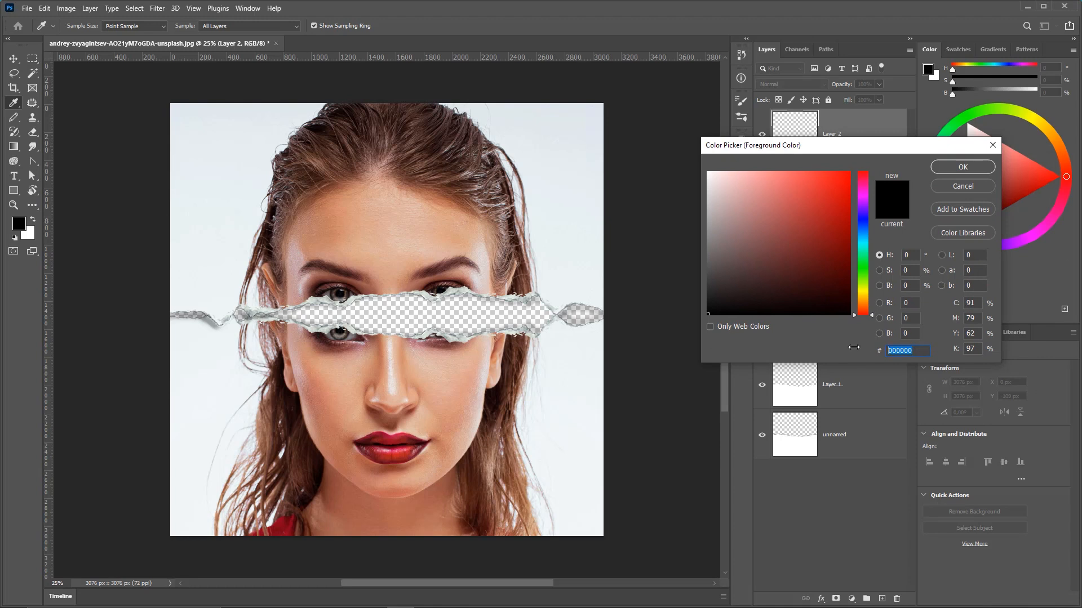
pyautogui.write('922736')
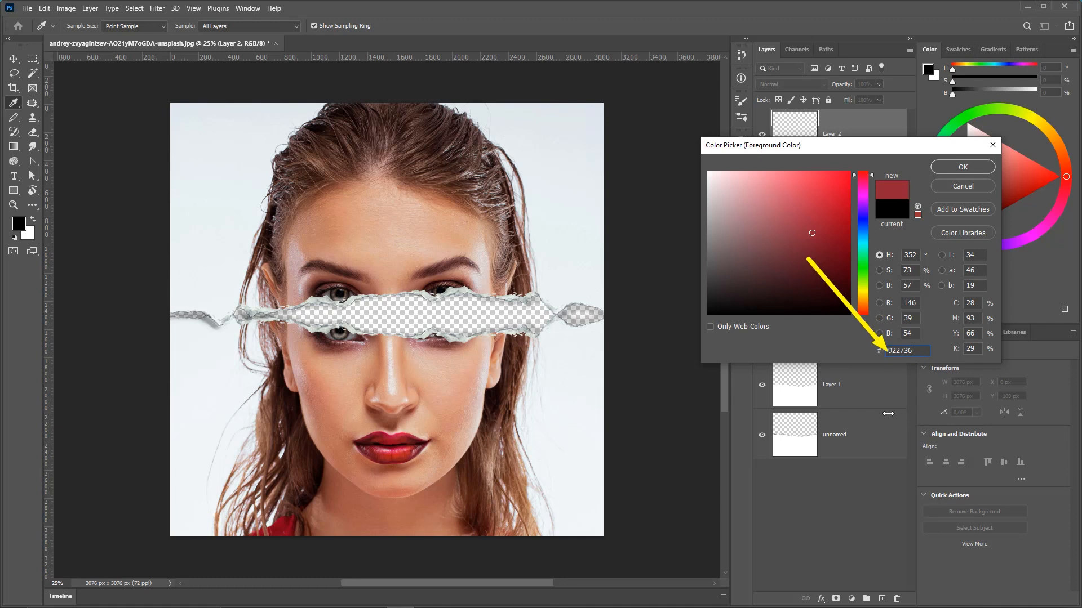
pyautogui.click(962, 167)
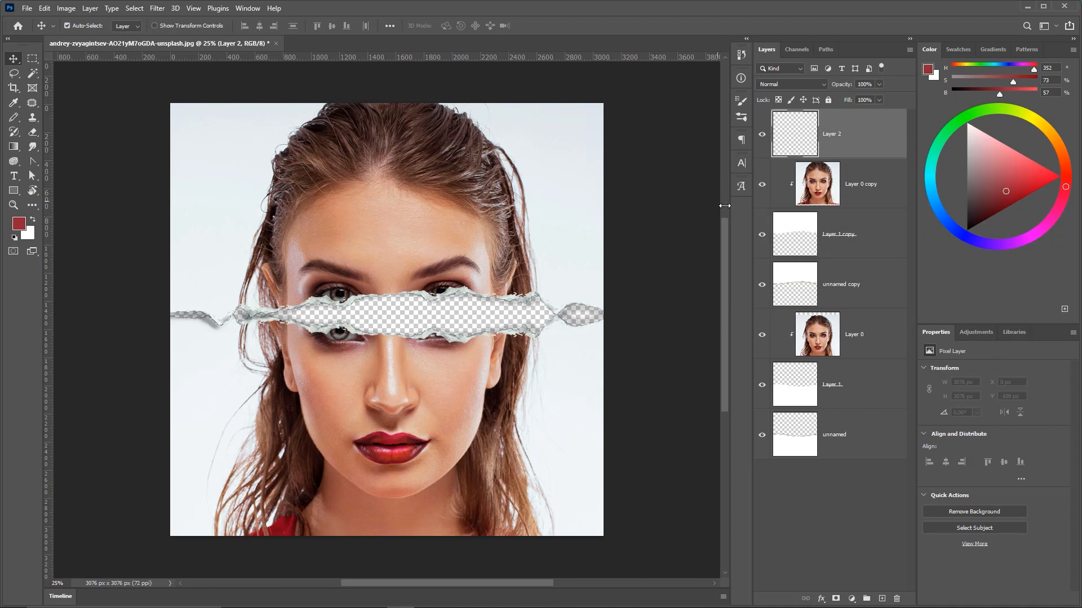
# Fill the new layer with the red foreground color and move it to the bottom of the layer stack.
pyautogui.moveTo(665, 258)
pyautogui.mouseDown()
pyautogui.moveTo(780, 144)
pyautogui.moveTo(36, 213)
pyautogui.moveTo(763, 150)
pyautogui.moveTo(764, 137)
pyautogui.mouseUp()
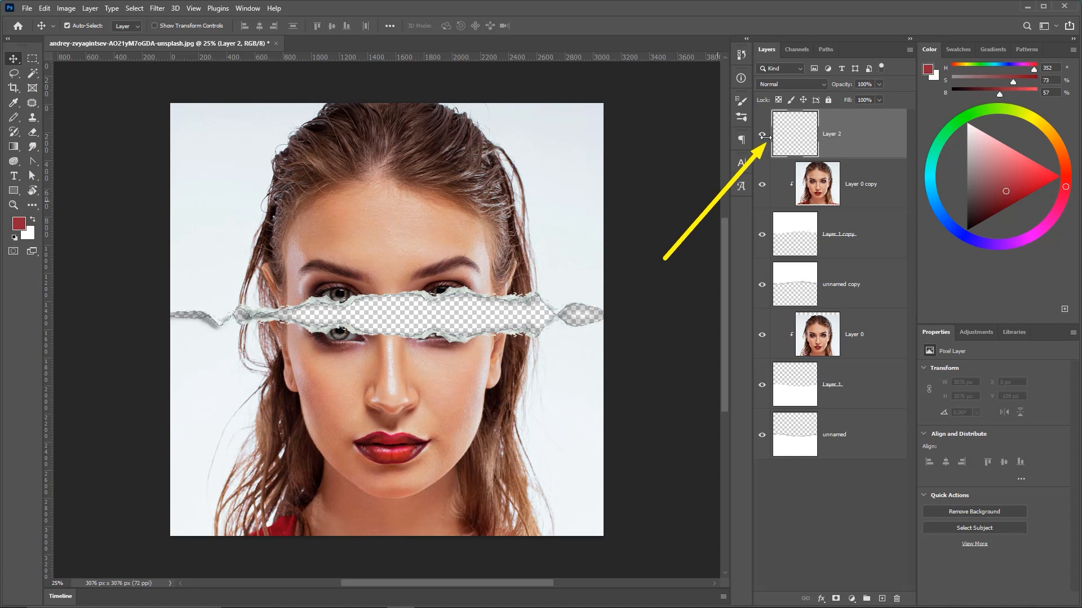
pyautogui.press('Escape')
pyautogui.hotkey('alt', 'BackSpace')
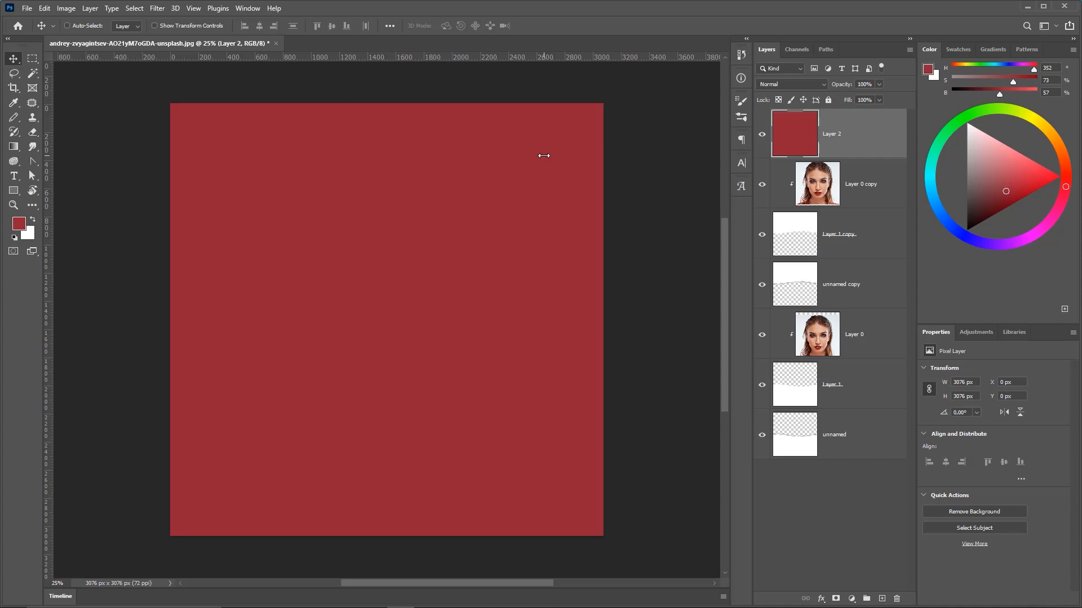
pyautogui.press('ctrl')
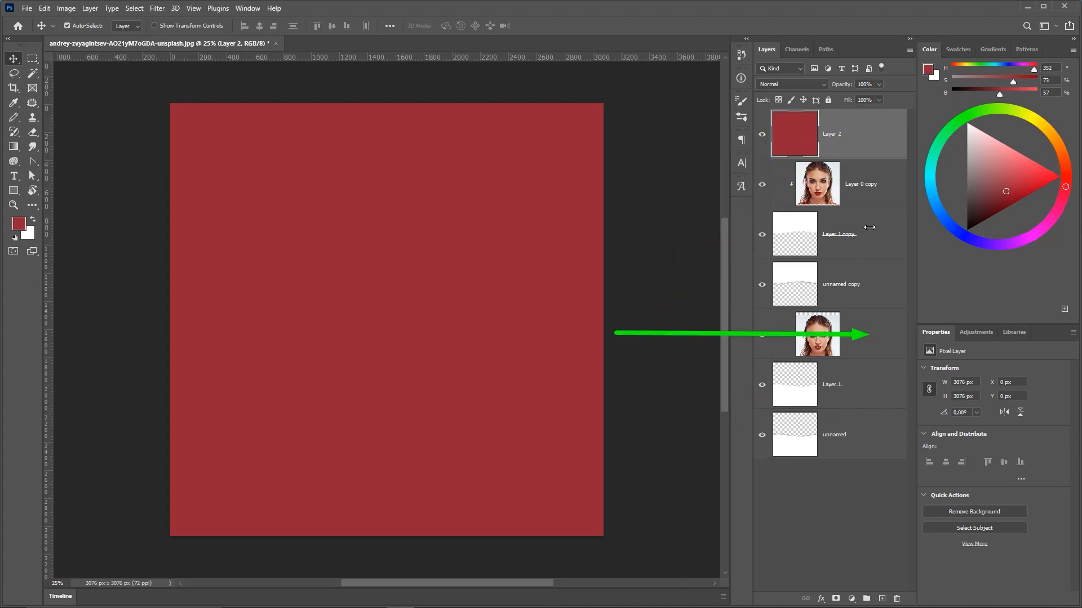
pyautogui.moveTo(862, 137); pyautogui.dragTo(834, 448)
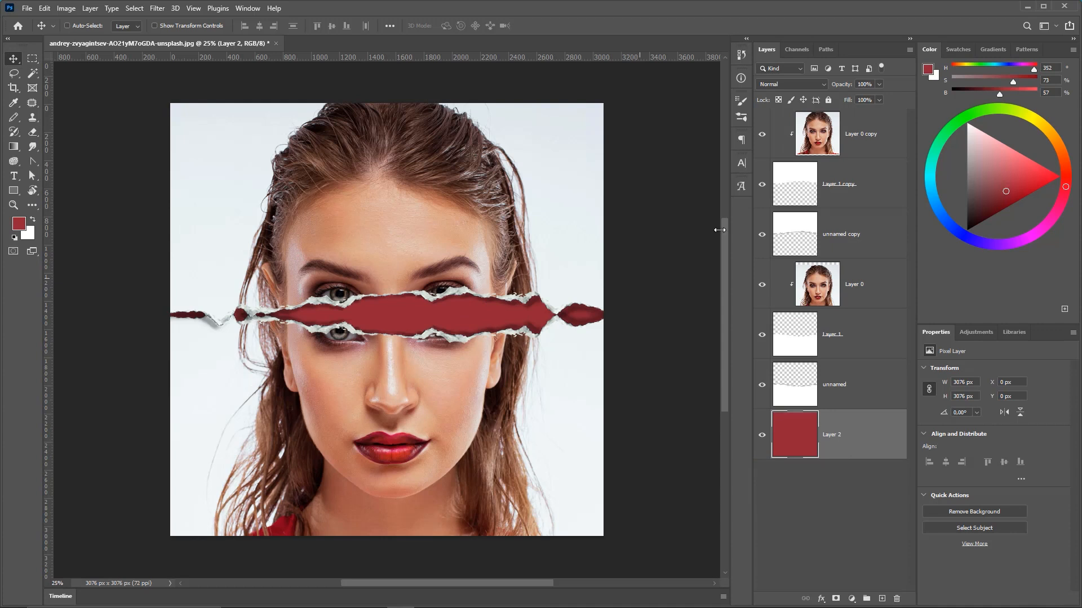
# Rotate the two copied paper layers about -2° and scale them slightly with Free Transform to tilt the torn strip.
pyautogui.click(836, 171)
pyautogui.keyDown('shift'); pyautogui.click(850, 223); pyautogui.keyUp('shift')
pyautogui.hotkey('ctrl', 't')
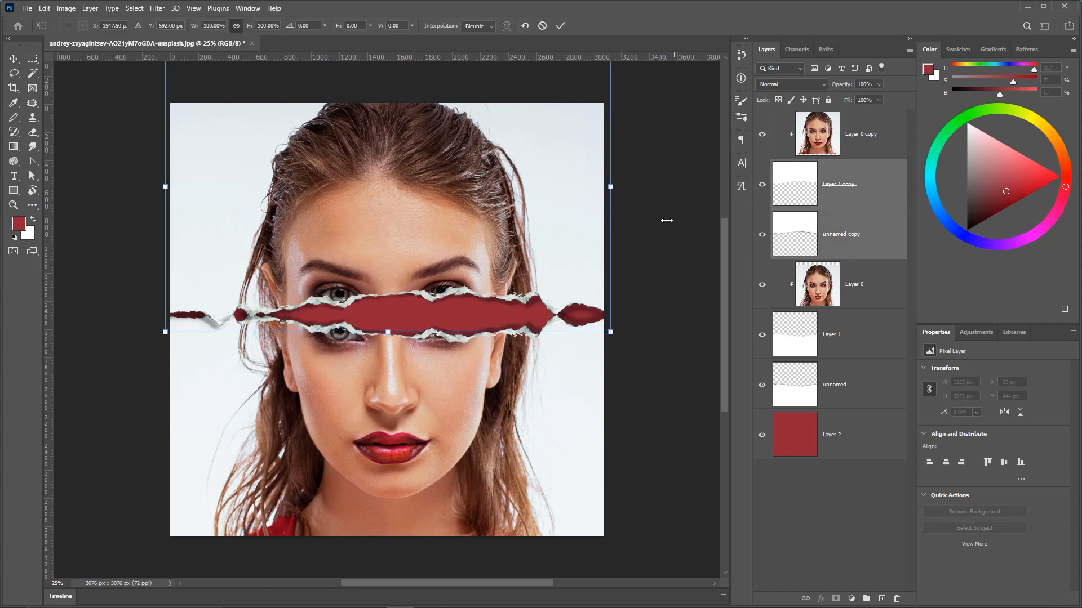
pyautogui.moveTo(630, 285); pyautogui.dragTo(635, 279)
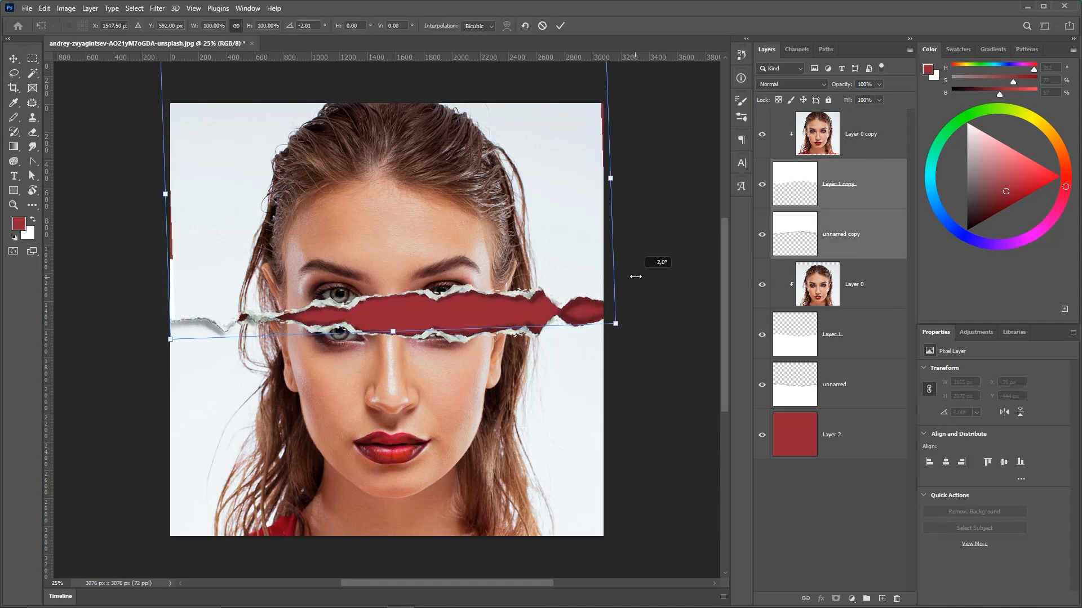
pyautogui.moveTo(618, 325); pyautogui.dragTo(623, 327)
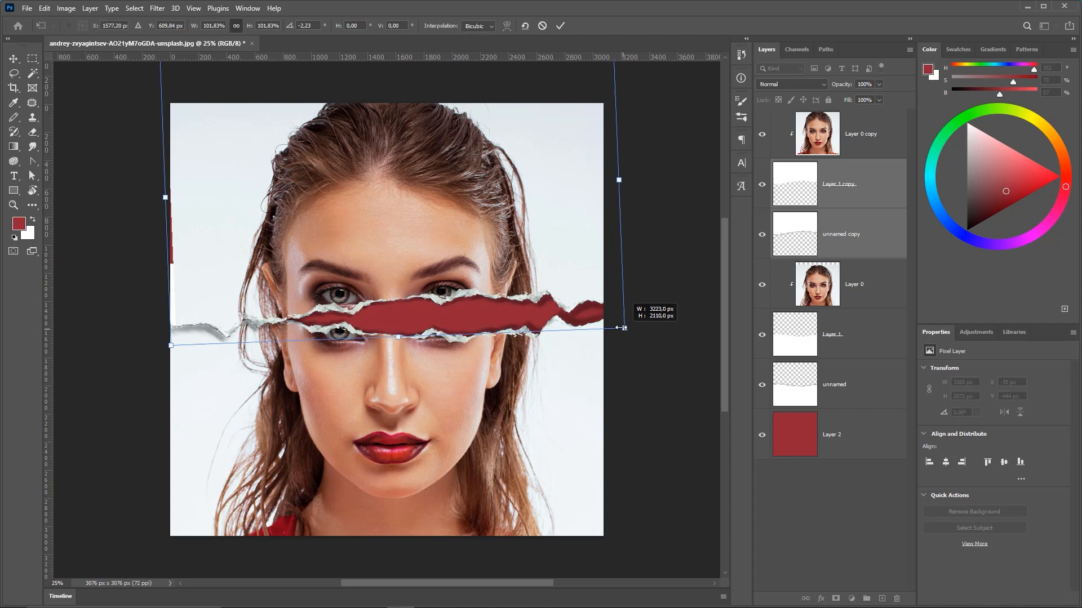
pyautogui.moveTo(173, 347); pyautogui.dragTo(158, 357)
pyautogui.moveTo(446, 258); pyautogui.dragTo(443, 247)
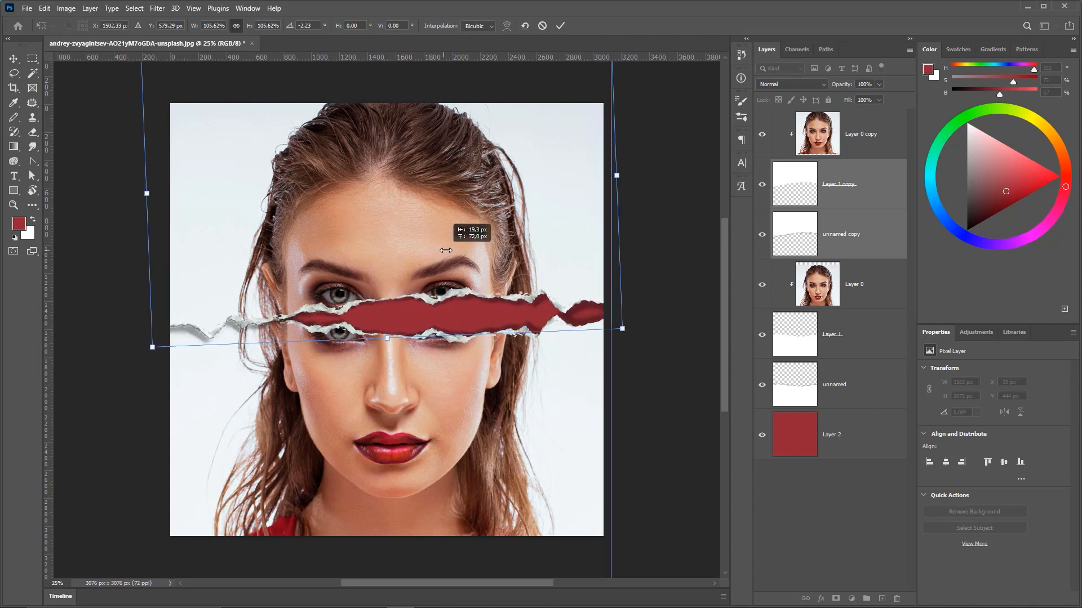
pyautogui.moveTo(665, 211); pyautogui.dragTo(659, 194)
pyautogui.moveTo(549, 235); pyautogui.dragTo(553, 249)
pyautogui.press('Return')
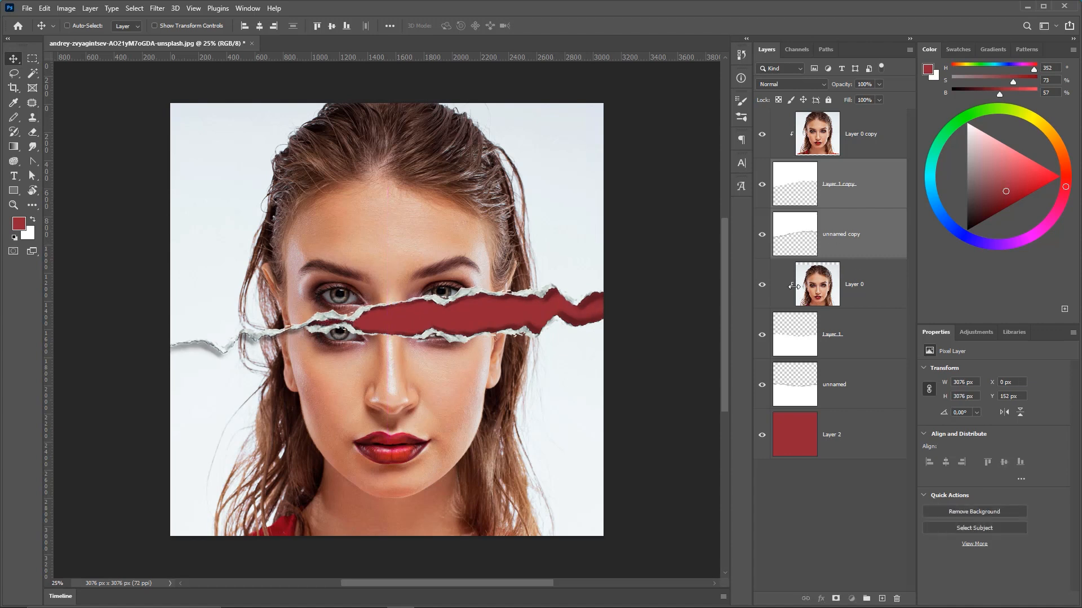
# Scale the upper portrait copy up slightly with Free Transform, to about 3144 px wide.
pyautogui.keyDown('alt'); pyautogui.click(793, 286); pyautogui.keyUp('alt')
pyautogui.moveTo(433, 239)
pyautogui.mouseDown()
pyautogui.moveTo(416, 240)
pyautogui.moveTo(462, 243)
pyautogui.moveTo(438, 249)
pyautogui.moveTo(478, 261)
pyautogui.moveTo(446, 235)
pyautogui.mouseUp()
pyautogui.keyDown('ctrl'); pyautogui.click(461, 240); pyautogui.keyUp('ctrl')
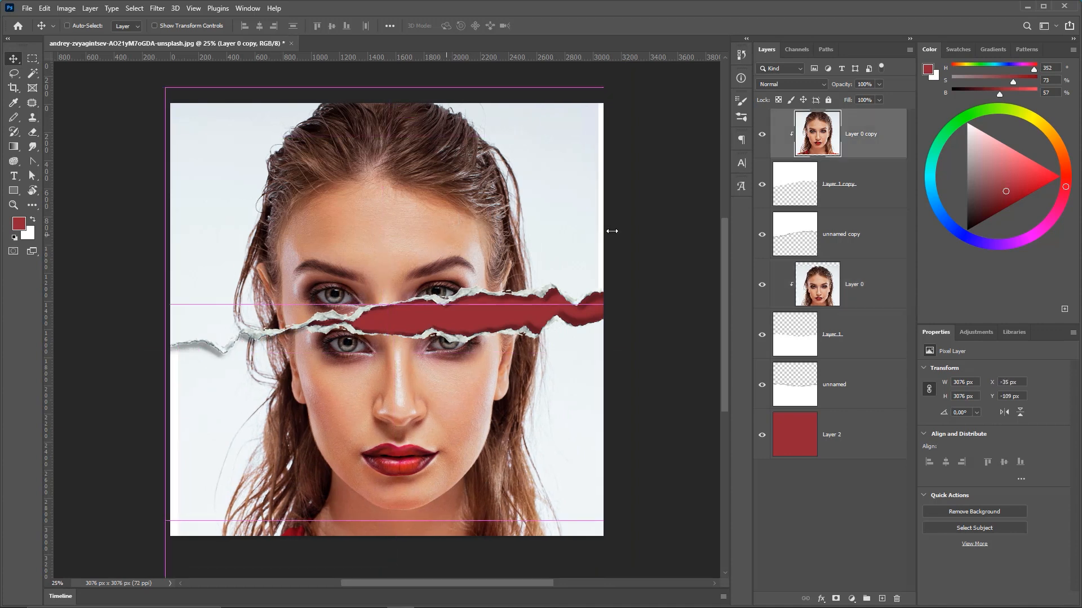
pyautogui.hotkey('ctrl', 't')
pyautogui.moveTo(597, 519); pyautogui.dragTo(609, 530)
pyautogui.press('Return')
# Scale the lower portrait layer up to about 3162 px with Free Transform and reposition it.
pyautogui.click(833, 289)
pyautogui.hotkey('ctrl', 't')
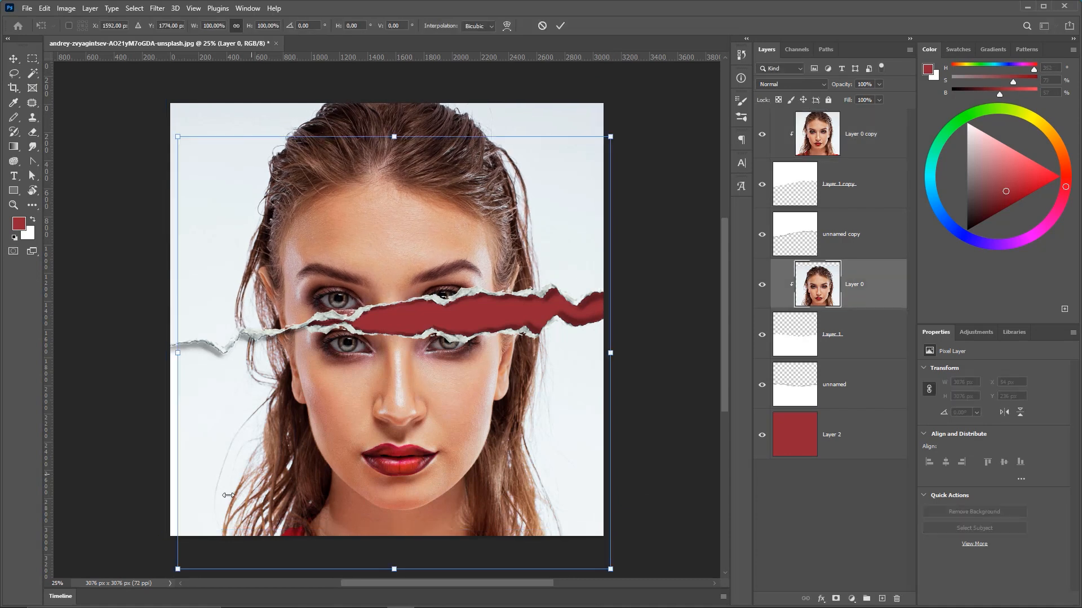
pyautogui.moveTo(175, 567); pyautogui.dragTo(167, 575)
pyautogui.press('Return')
pyautogui.moveTo(454, 345); pyautogui.dragTo(481, 328)
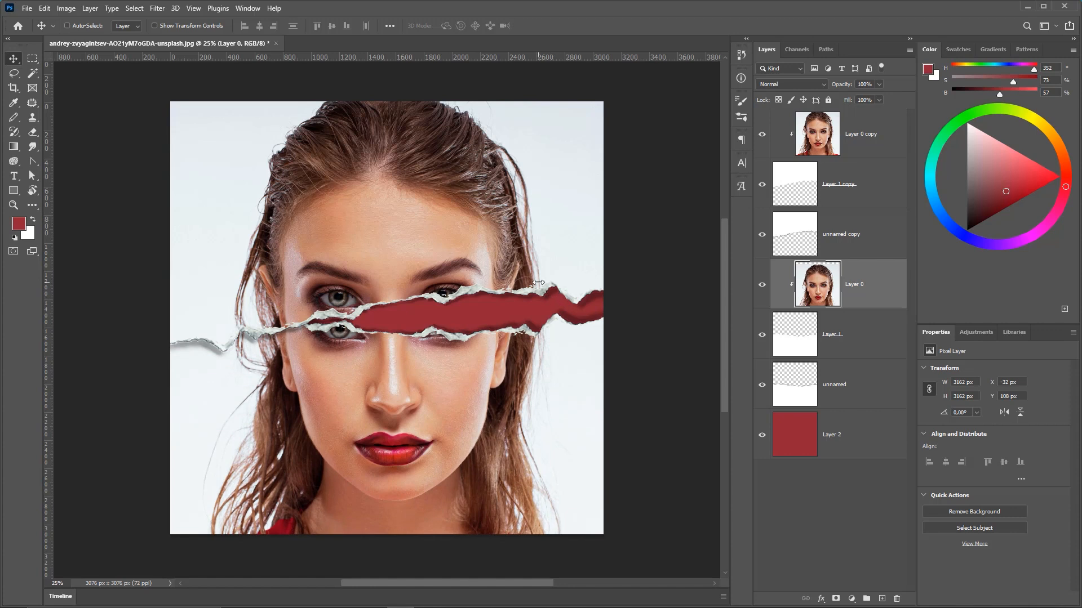
# Shift the upper and lower portrait layers vertically to try different face offsets across the torn gap.
pyautogui.click(868, 135)
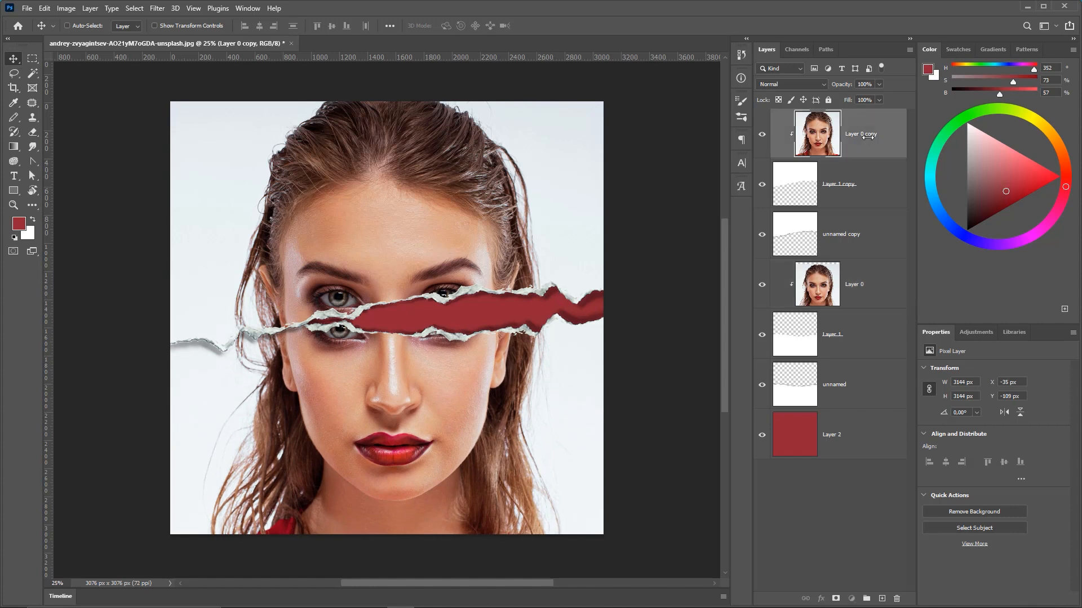
pyautogui.moveTo(430, 238); pyautogui.dragTo(469, 200)
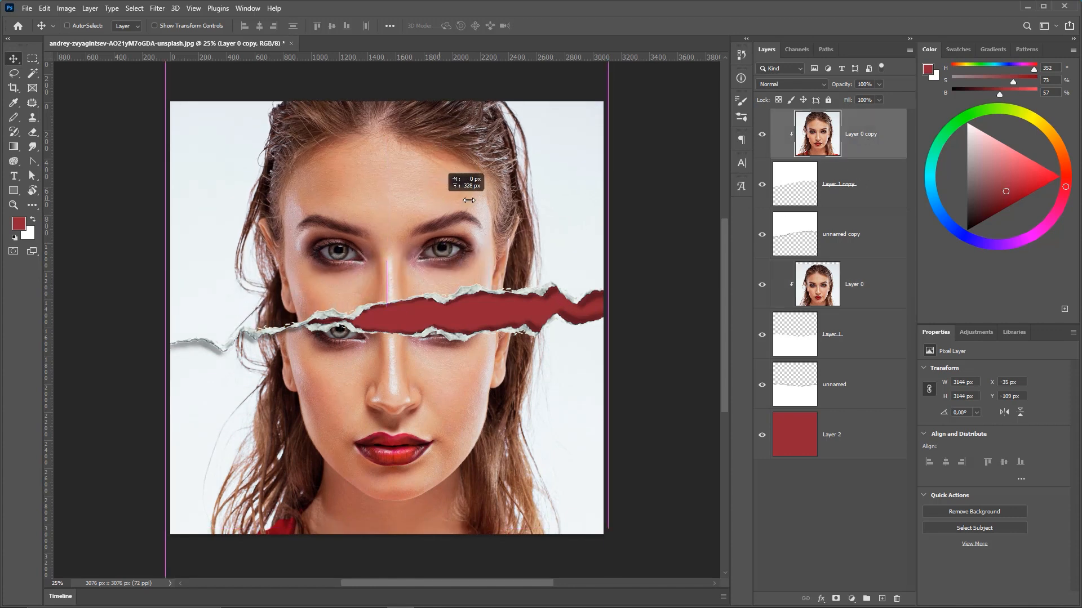
pyautogui.click(855, 299)
pyautogui.moveTo(451, 395); pyautogui.dragTo(451, 444)
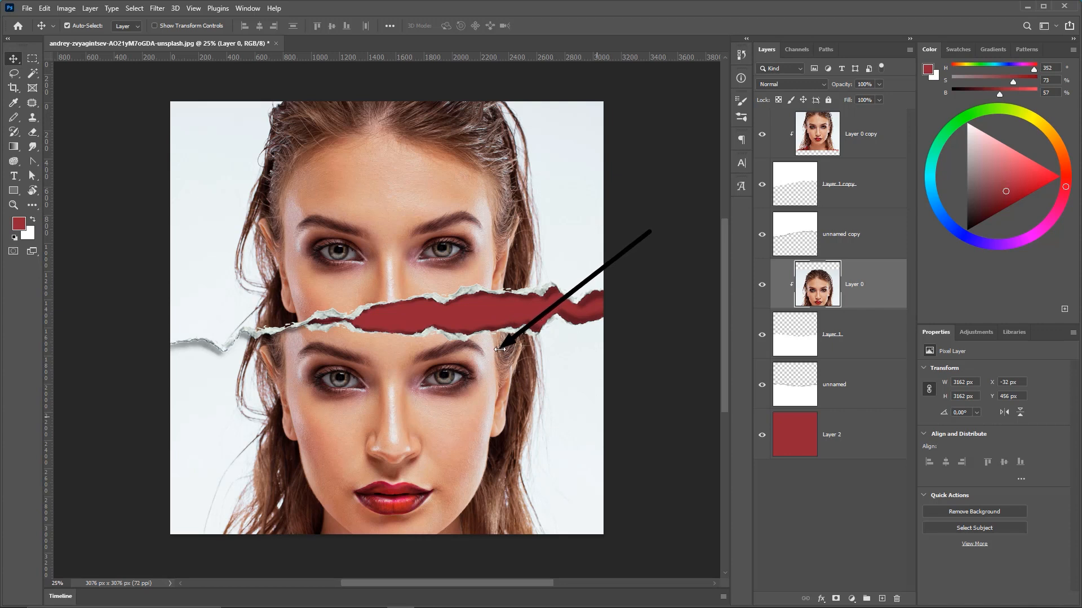
pyautogui.click(890, 124)
pyautogui.moveTo(463, 246); pyautogui.dragTo(462, 298)
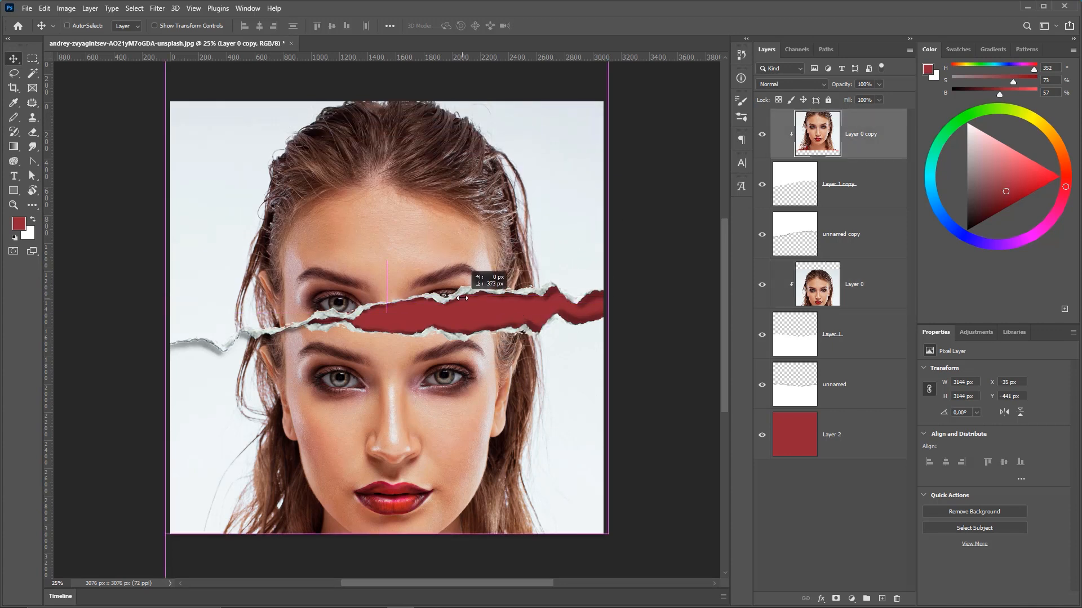
pyautogui.click(831, 280)
pyautogui.moveTo(522, 345); pyautogui.dragTo(523, 295)
# Nudge the upper portrait copy downward in small steps to line the face up with the torn edge.
pyautogui.click(857, 137)
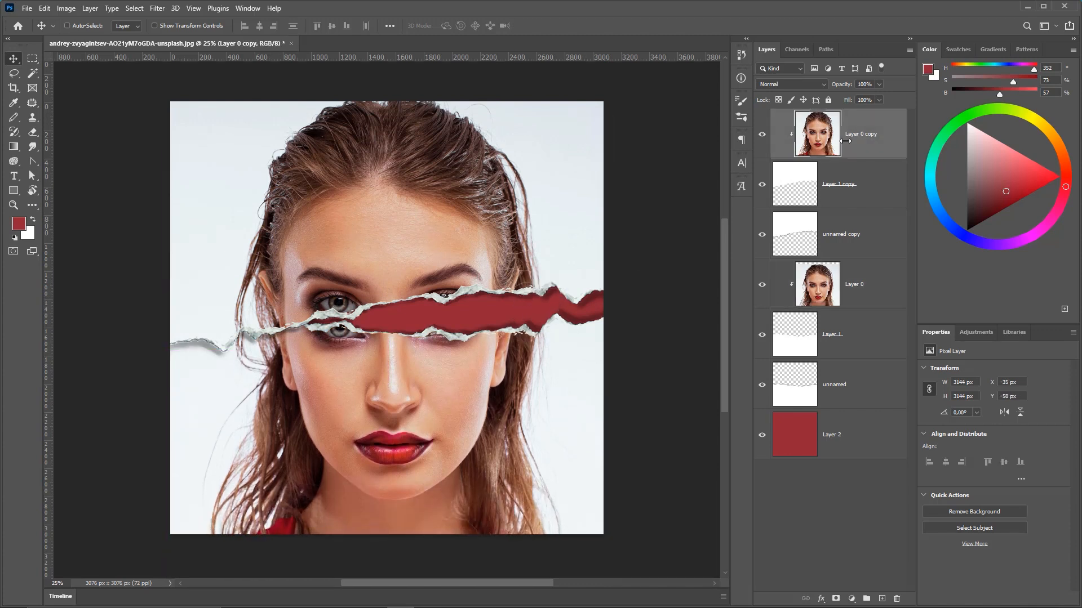
pyautogui.hotkey('shift', 'Down')
pyautogui.hotkey('shift', 'Down')
pyautogui.hotkey('shift', 'Down')
pyautogui.hotkey('shift', 'Down')
pyautogui.hotkey('shift', 'Down')
pyautogui.hotkey('shift', 'Down')
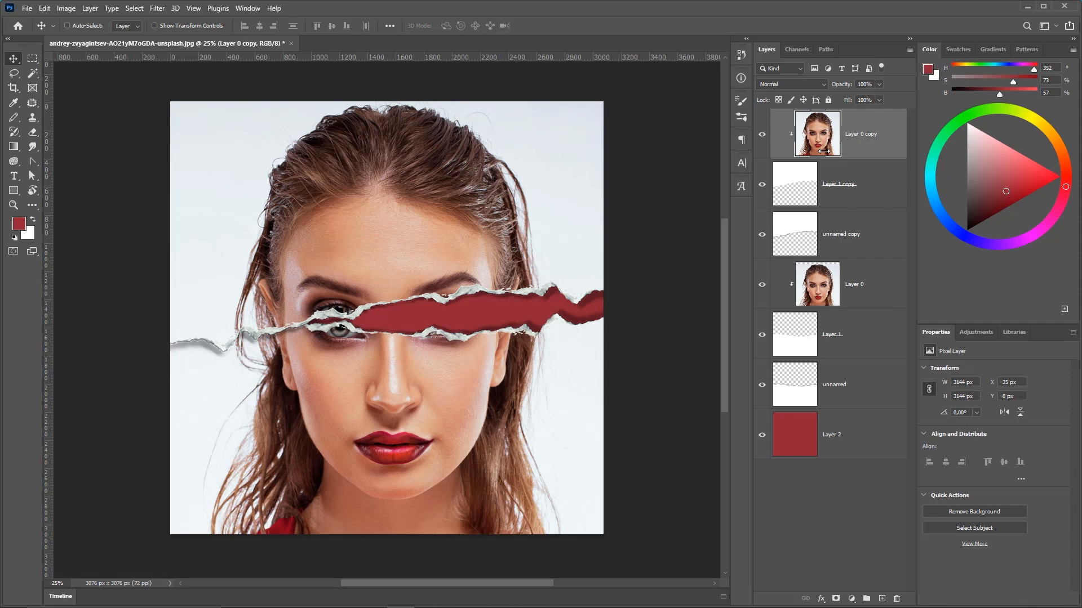
pyautogui.hotkey('shift', 'Down')
pyautogui.hotkey('shift', 'Down')
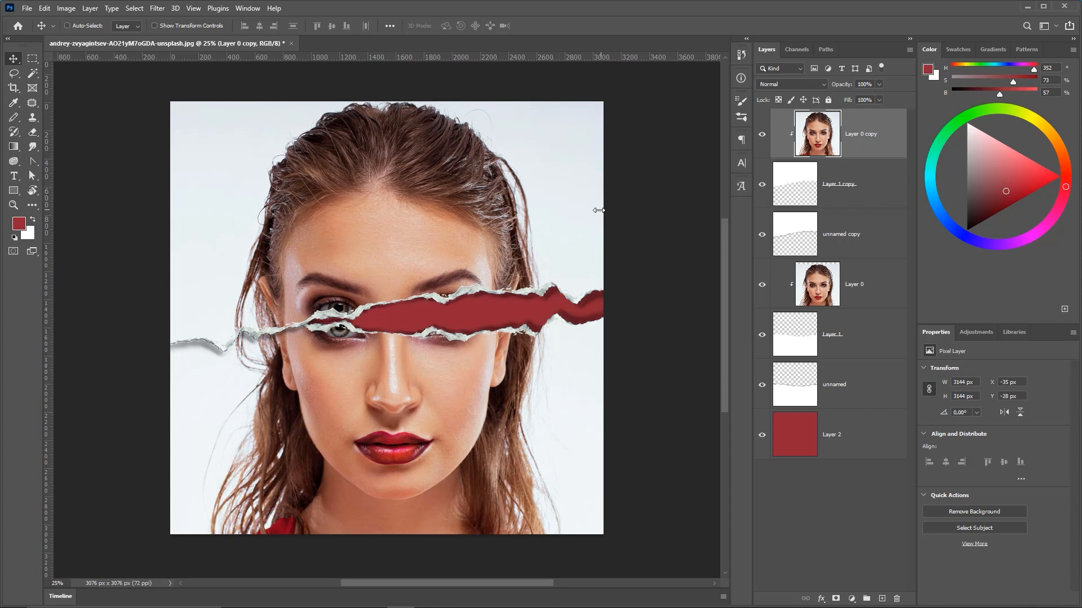